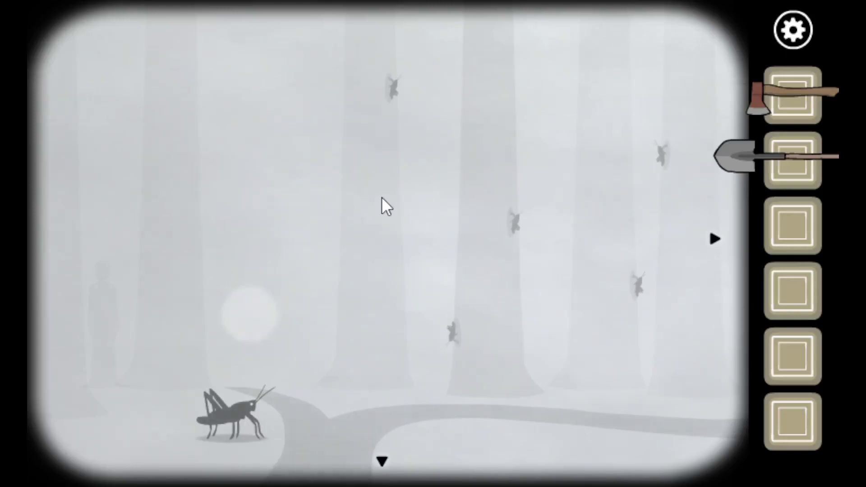
Listen to the grasshopper's tune and try echoing it on the upper and right tree insects.
click(242, 406)
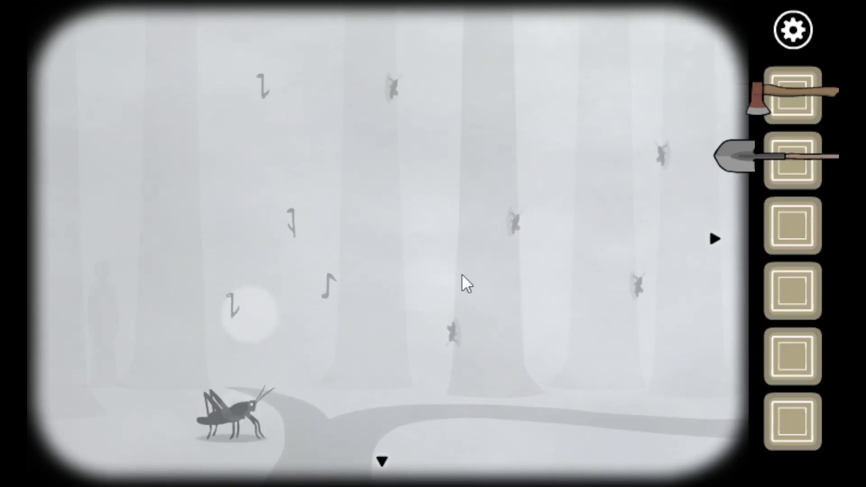
click(515, 231)
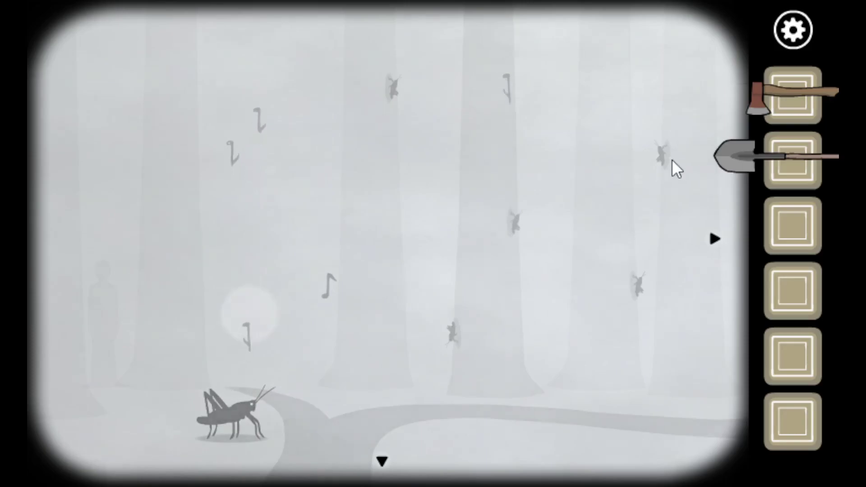
click(524, 228)
click(523, 227)
click(223, 416)
click(224, 416)
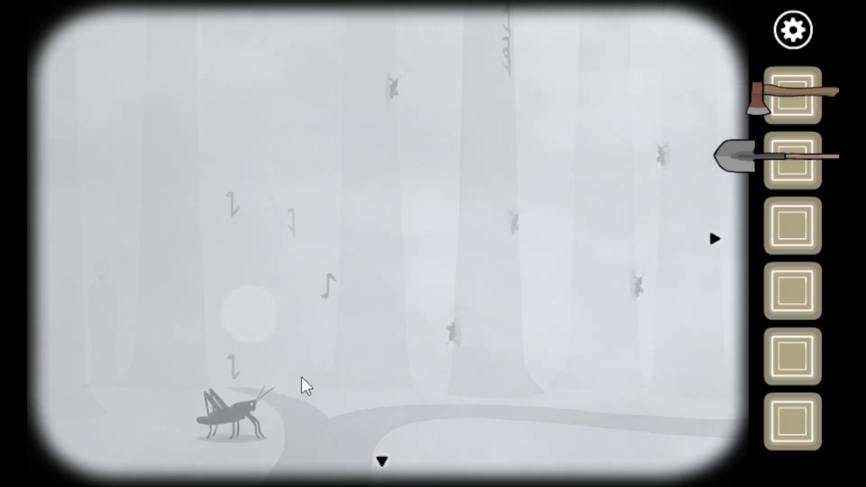
click(664, 157)
click(393, 88)
click(515, 218)
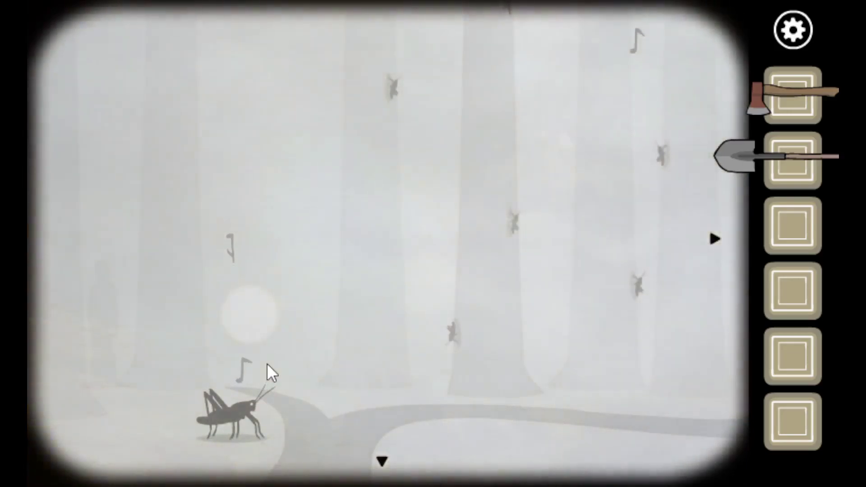
click(515, 218)
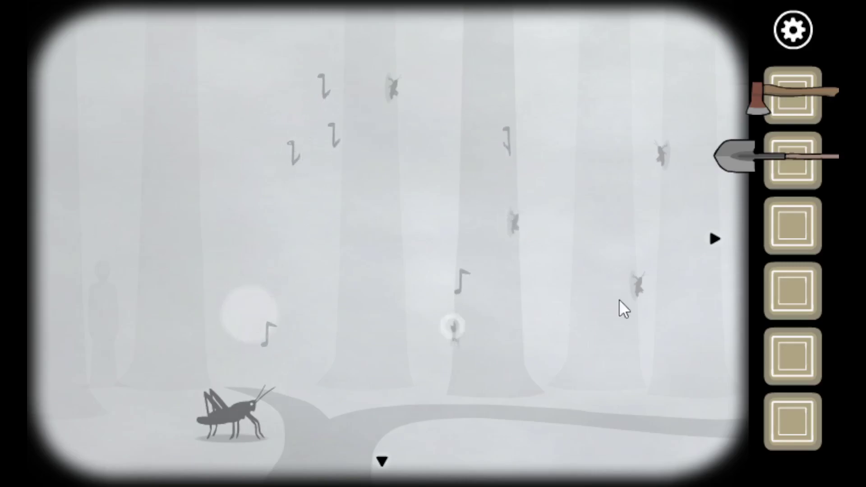
click(640, 283)
click(393, 87)
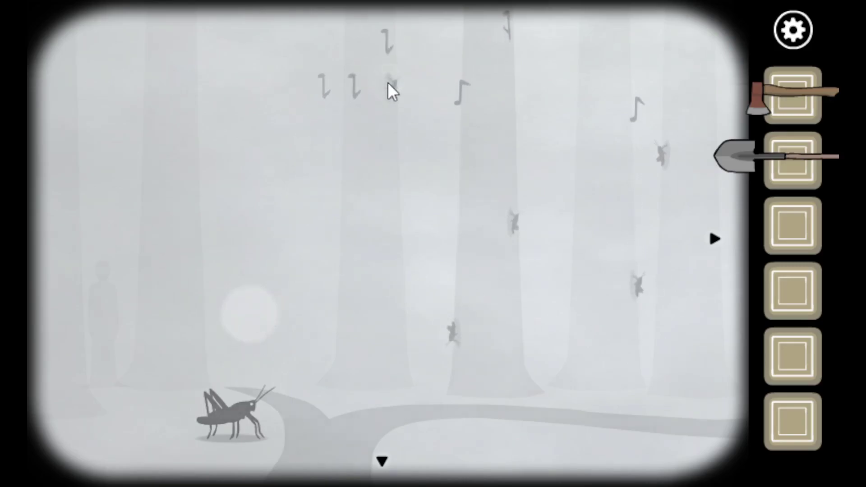
click(506, 229)
click(452, 335)
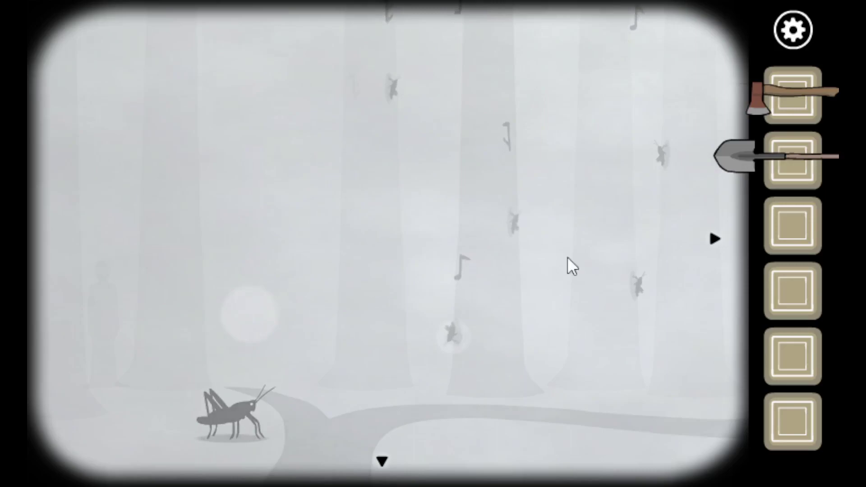
click(660, 156)
click(396, 91)
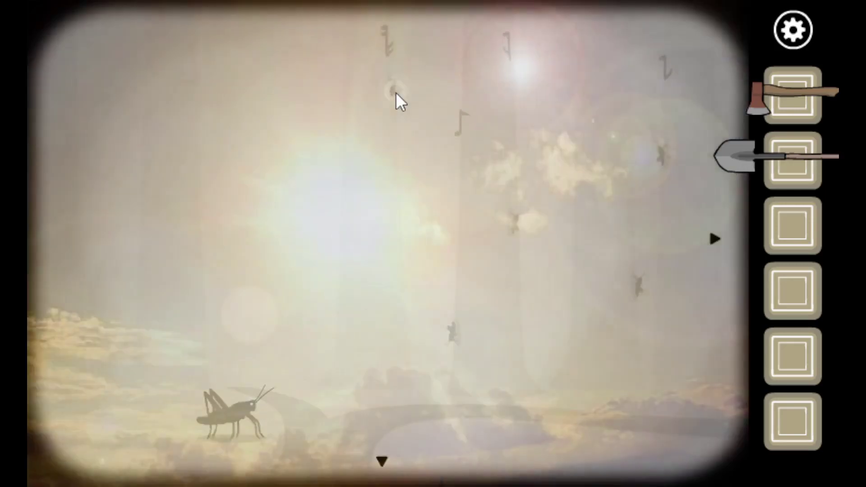
click(230, 410)
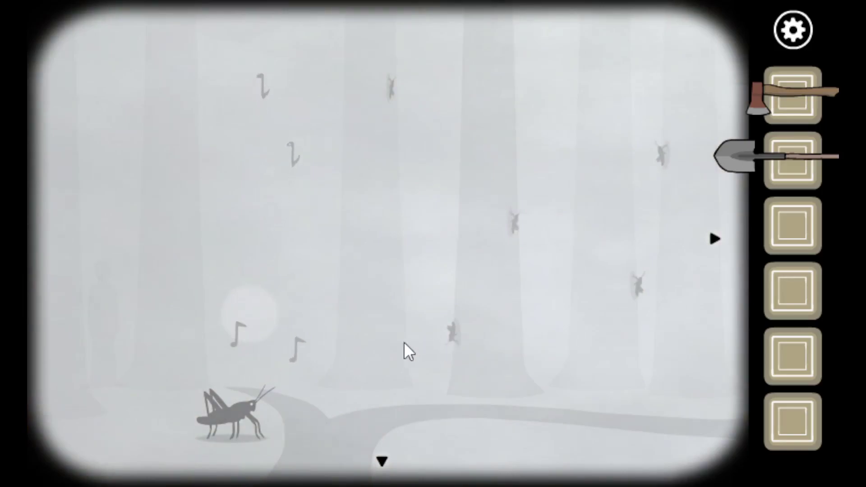
click(233, 416)
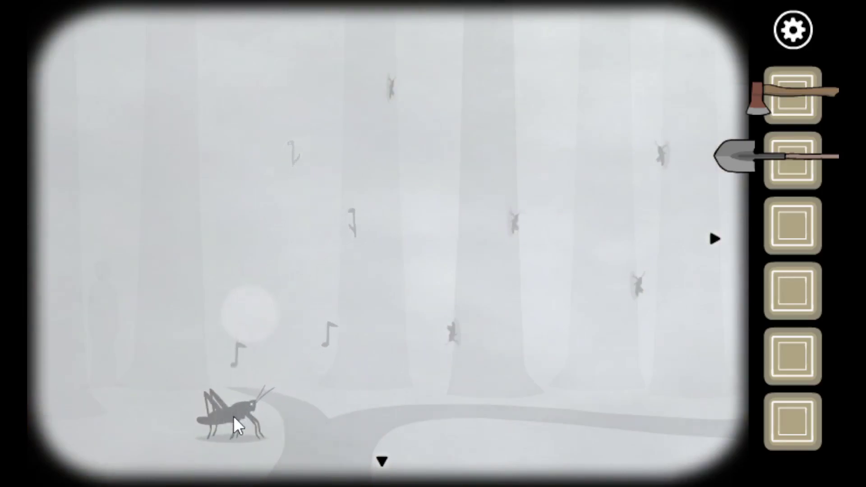
Keep replaying the grasshopper's tune while testing notes on the lower middle insect.
click(449, 336)
click(236, 405)
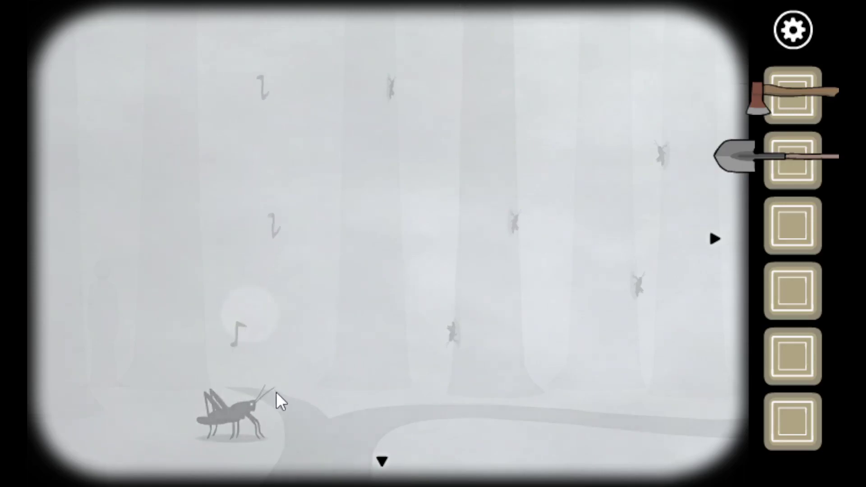
click(240, 412)
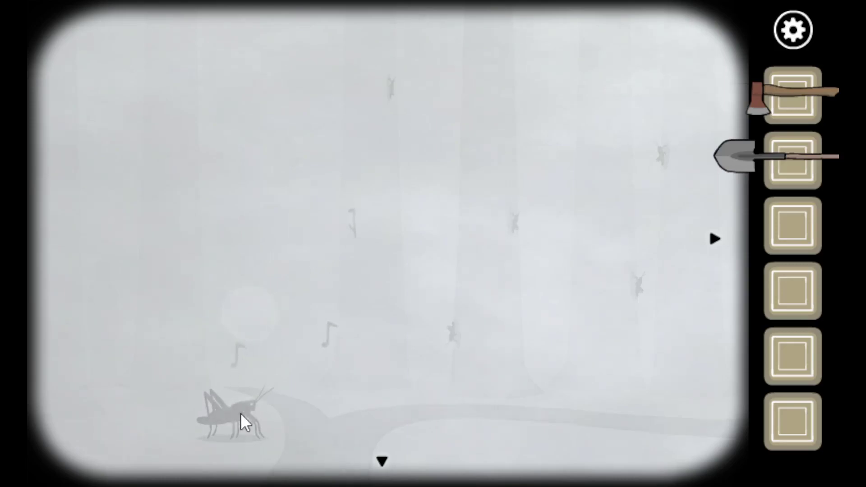
click(240, 412)
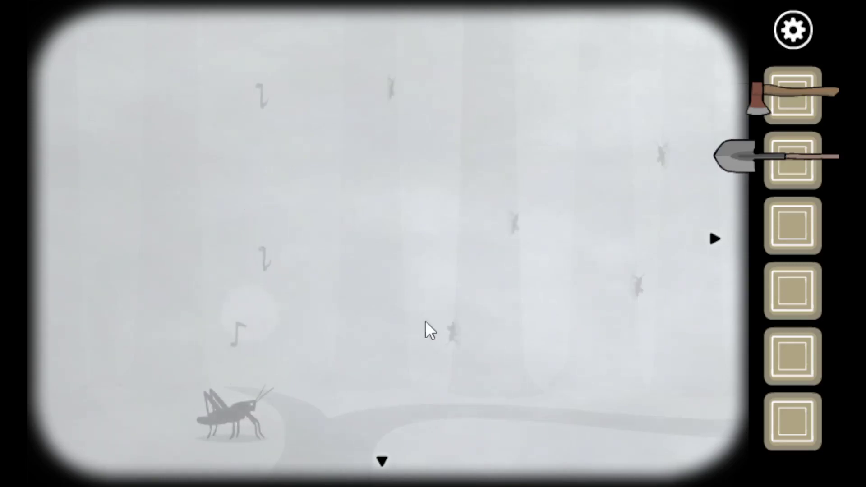
click(452, 332)
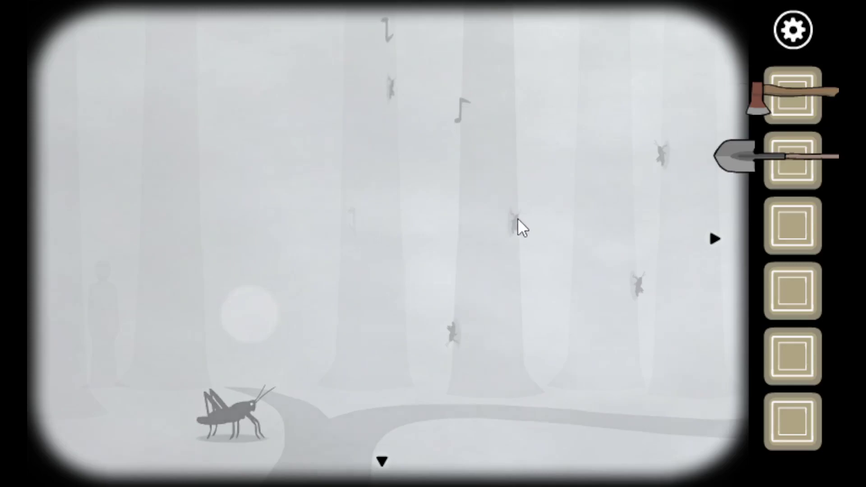
click(216, 420)
click(217, 417)
click(219, 415)
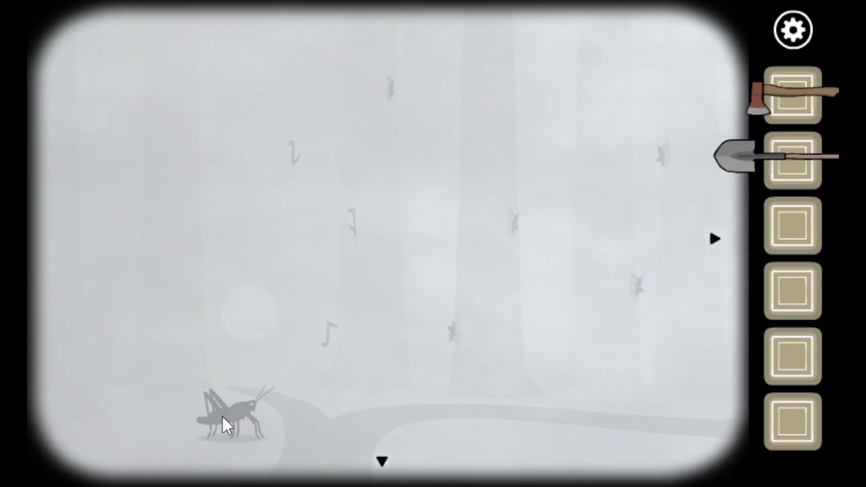
click(448, 331)
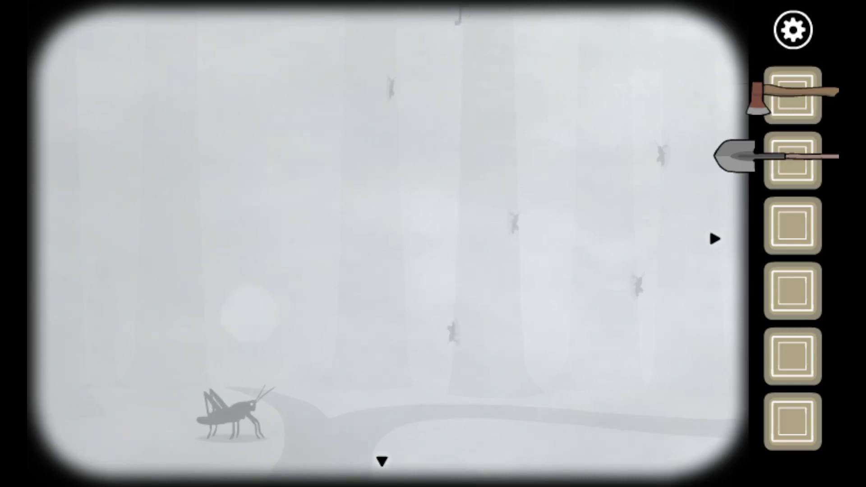
click(244, 409)
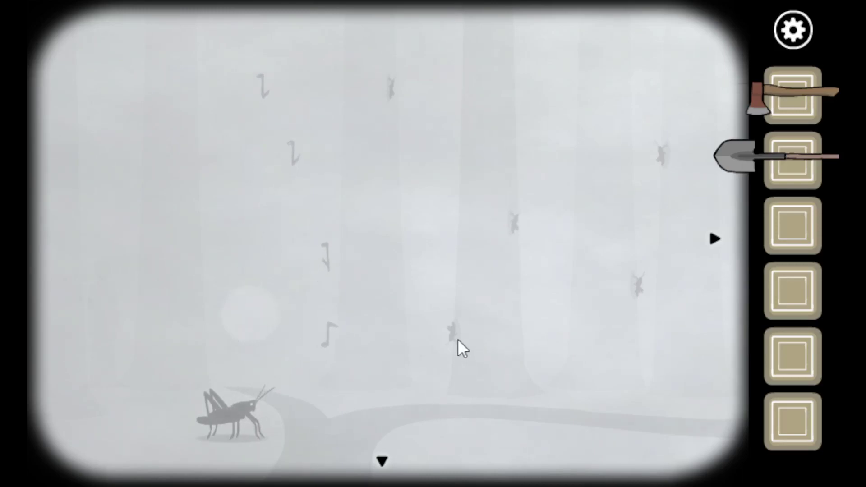
click(217, 418)
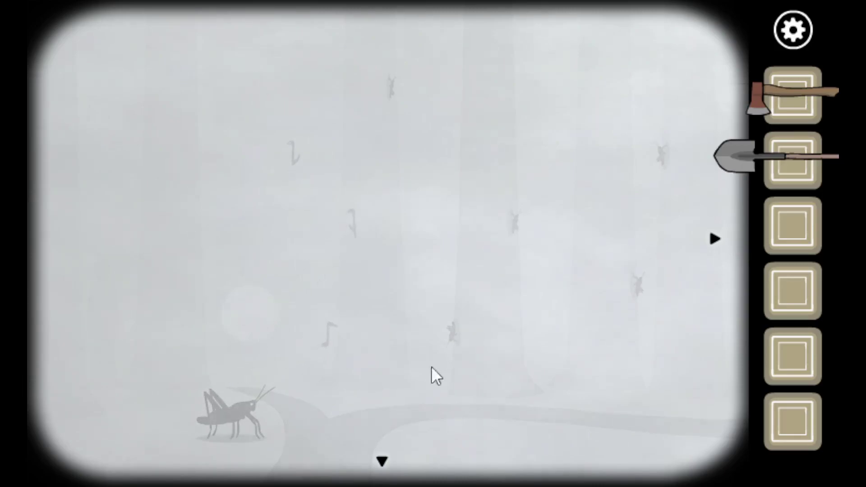
click(451, 338)
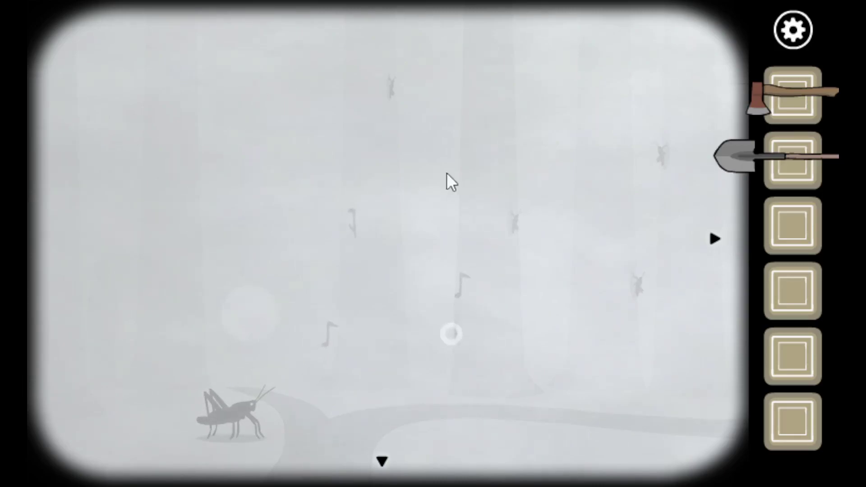
click(517, 223)
click(459, 333)
click(636, 280)
click(453, 334)
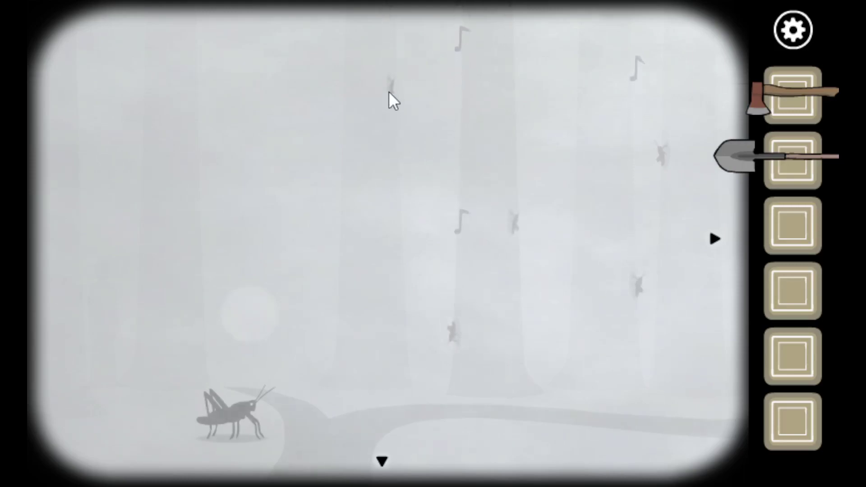
click(461, 327)
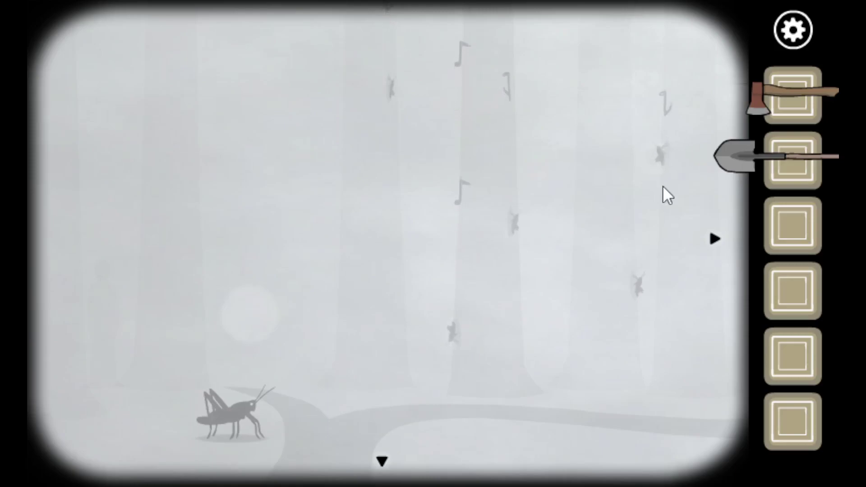
click(255, 409)
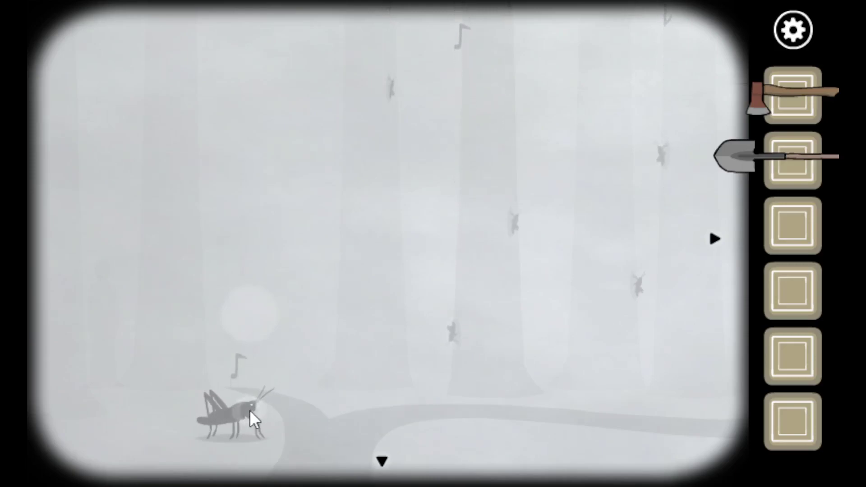
click(252, 406)
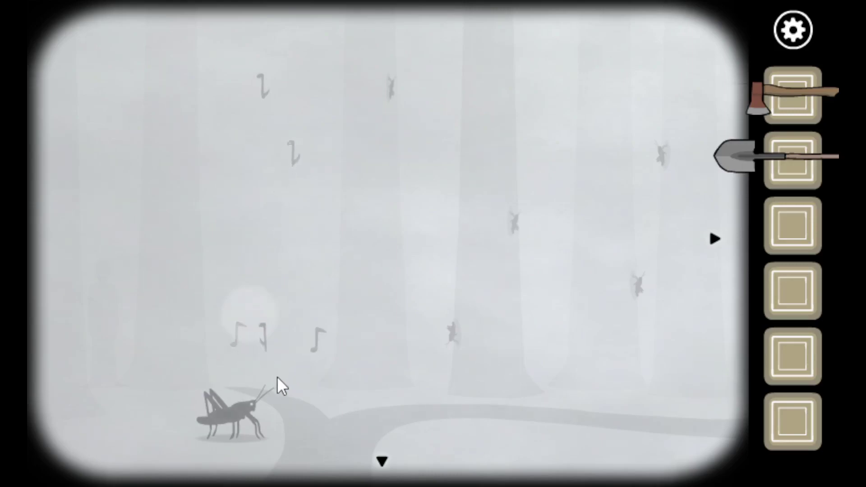
Play the full melody across the upper, right and lower insects, ending lower-right.
click(450, 332)
click(392, 88)
click(635, 287)
click(455, 330)
click(394, 78)
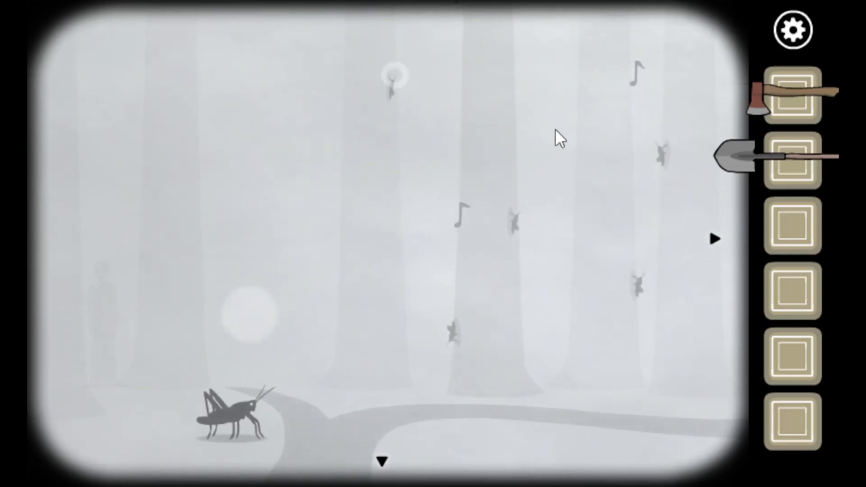
click(659, 150)
click(453, 333)
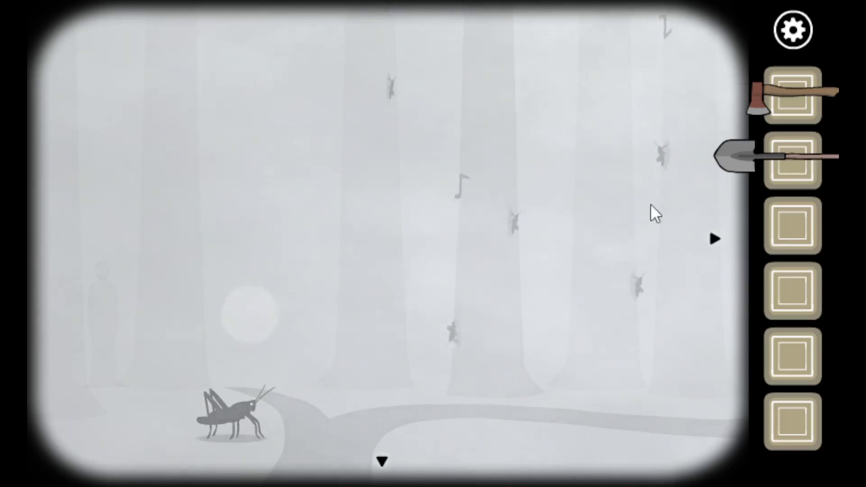
click(636, 284)
click(457, 331)
click(395, 88)
click(656, 161)
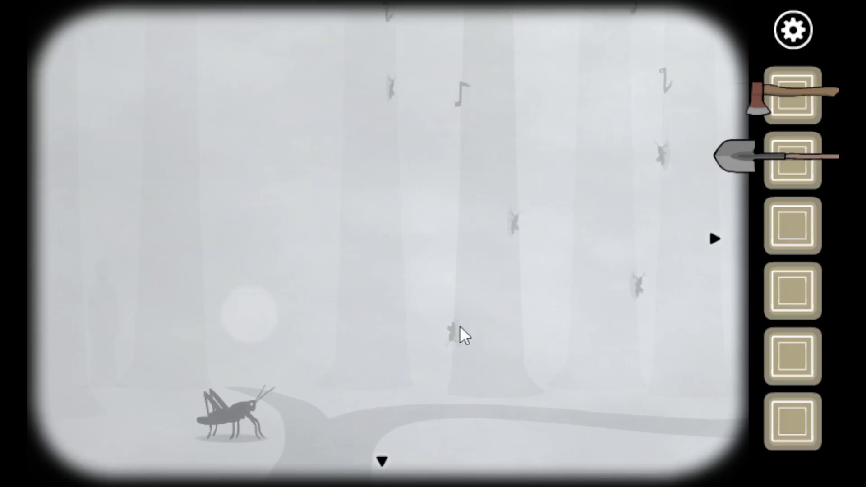
click(458, 328)
click(520, 228)
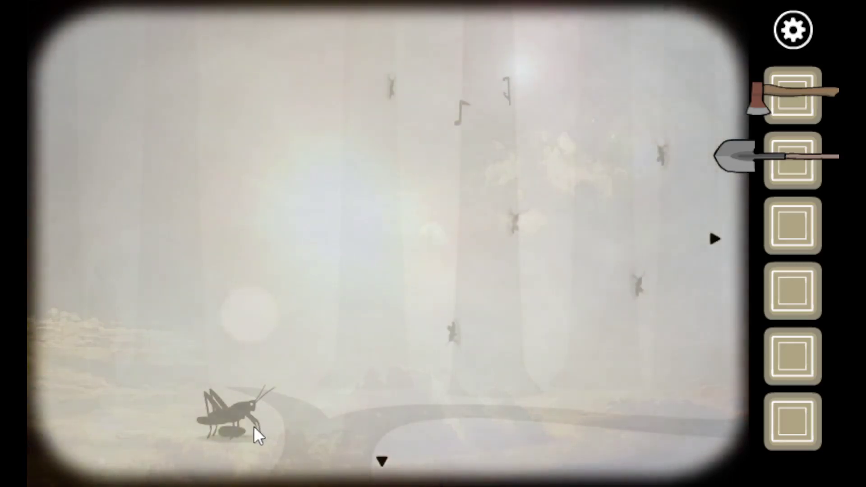
Prod the grasshopper repeatedly until the mantis memory plays.
click(230, 429)
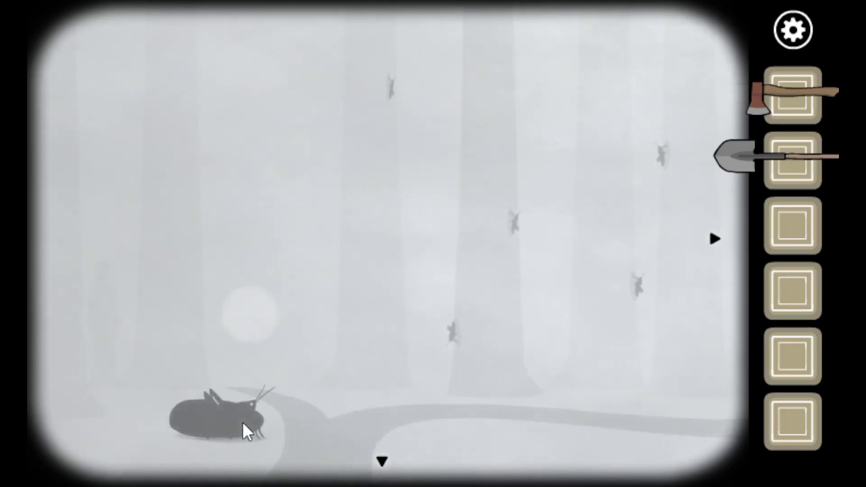
click(242, 421)
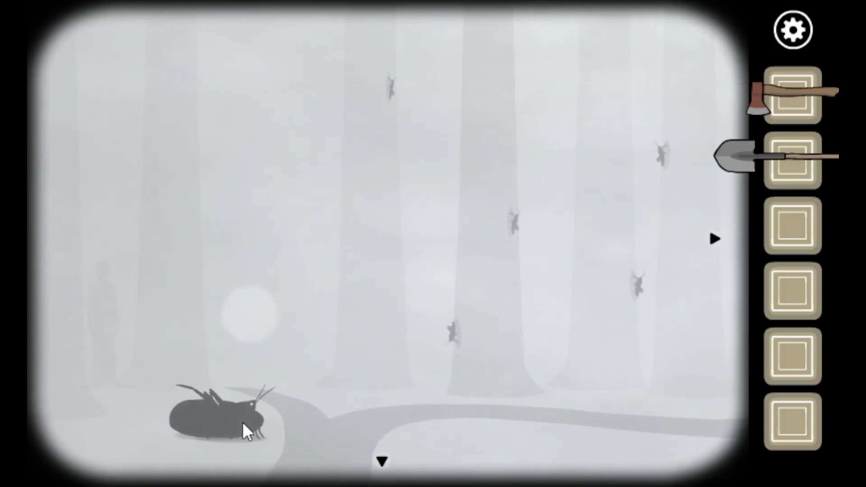
click(243, 422)
click(242, 421)
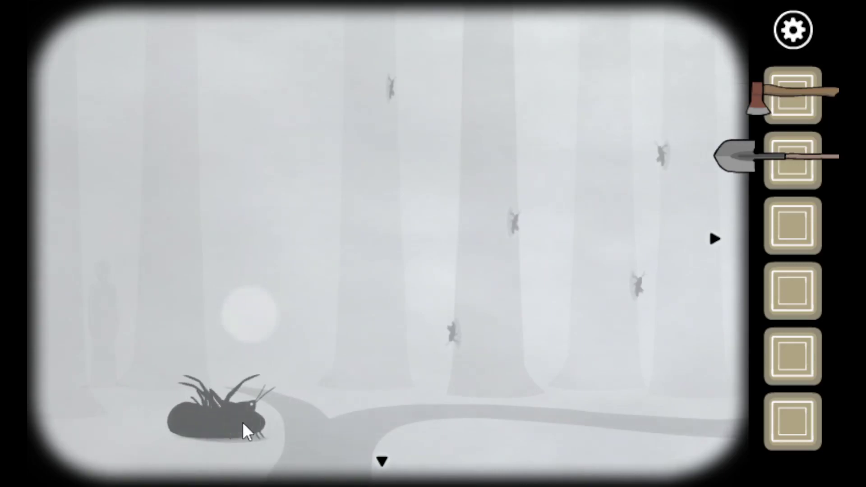
click(242, 421)
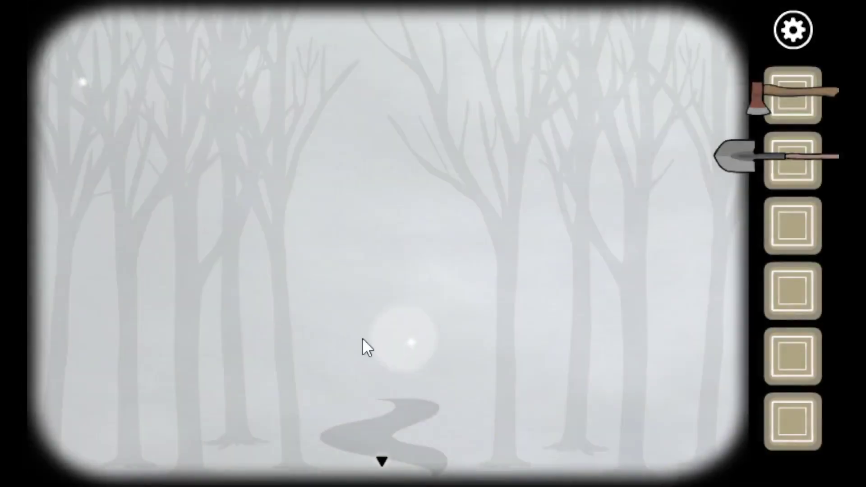
Send the giant mantis walking away, then follow the grasshopper path to the goat's view.
click(378, 455)
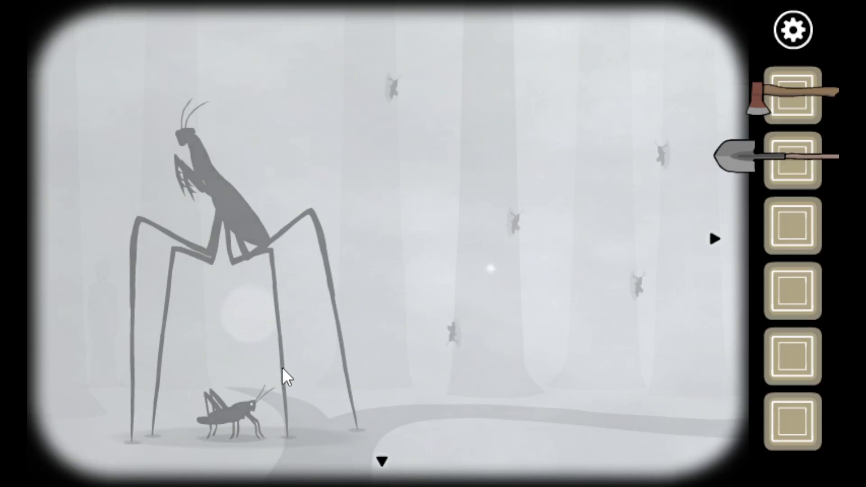
click(226, 211)
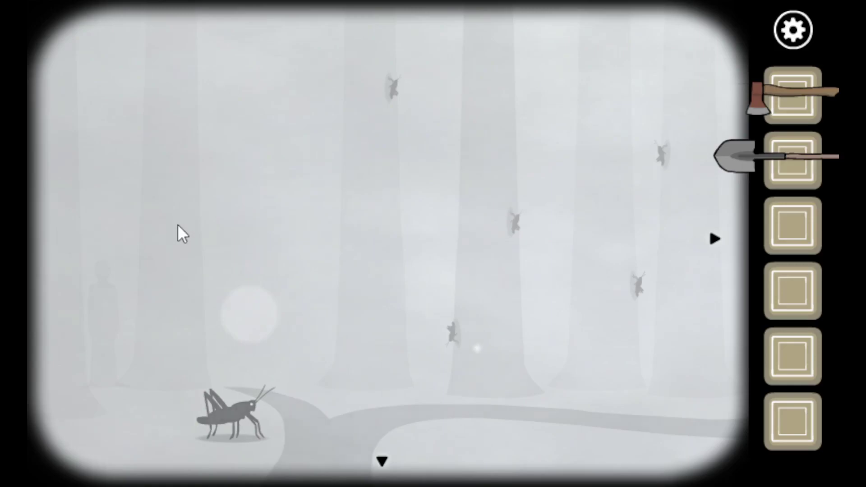
click(244, 313)
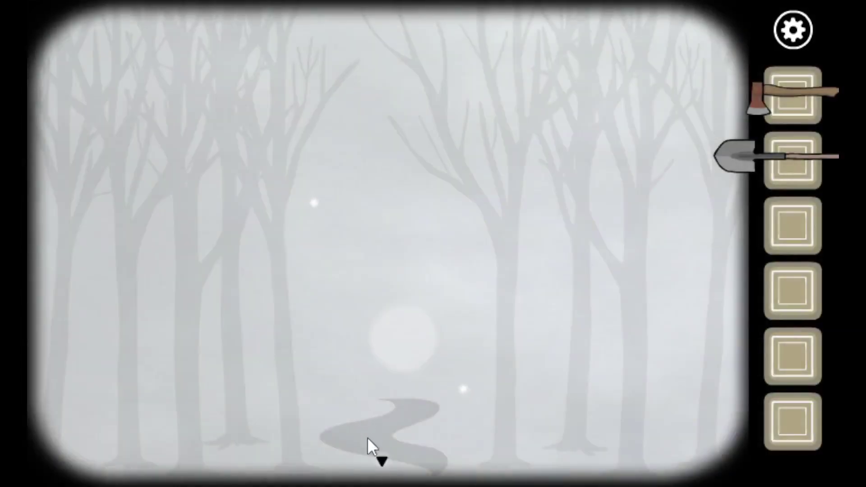
click(388, 458)
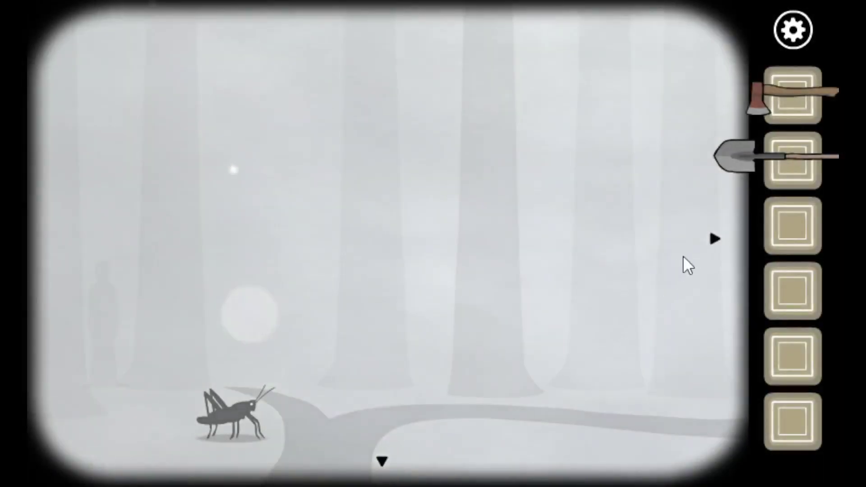
click(715, 238)
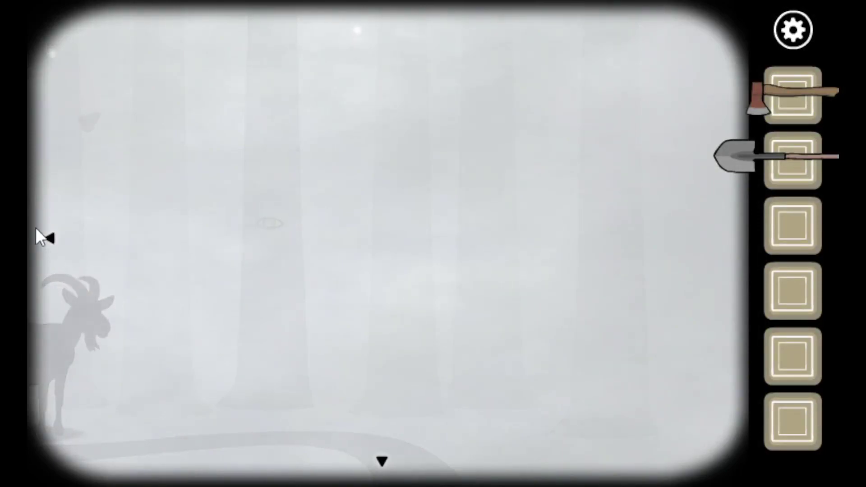
Scare the moth off the tree to reveal the butterfly mark, then explore the house clearing.
click(49, 238)
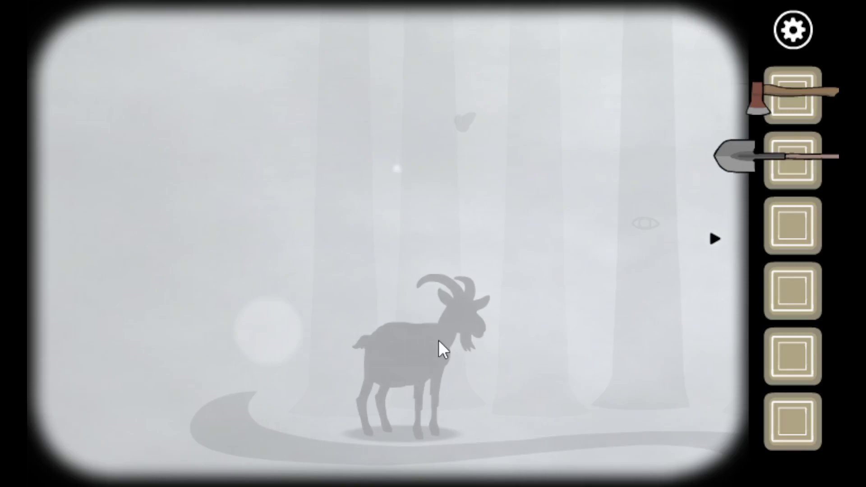
click(464, 125)
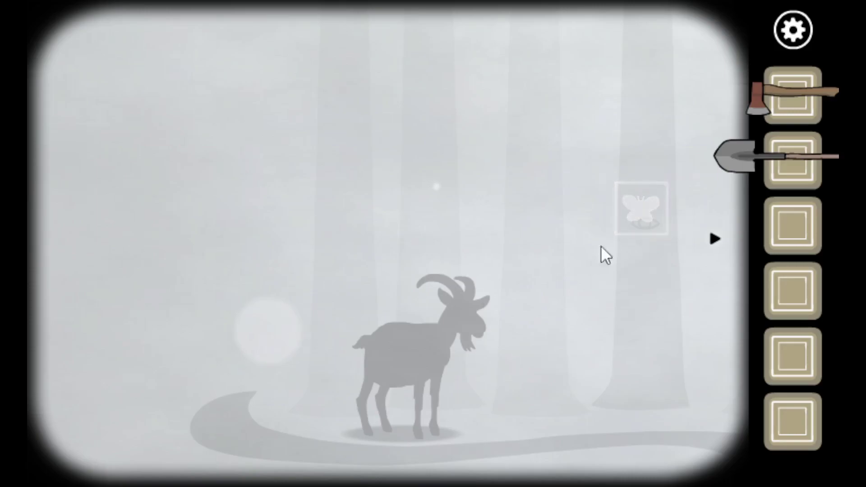
click(264, 326)
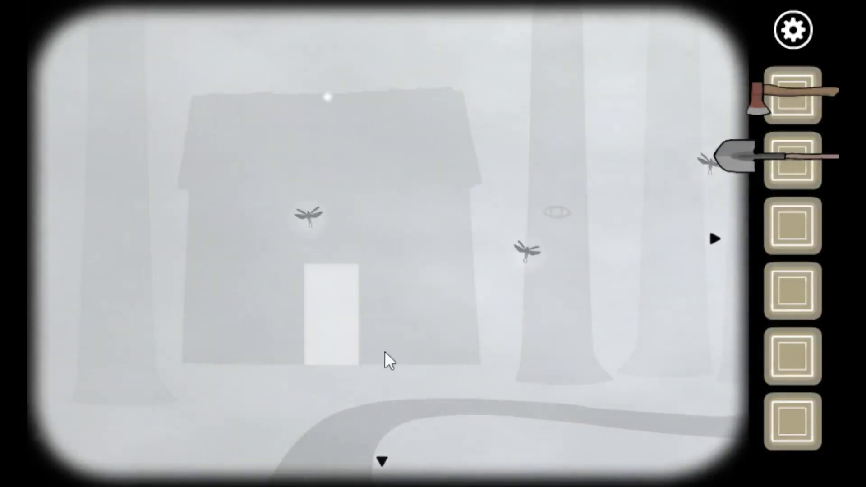
click(715, 239)
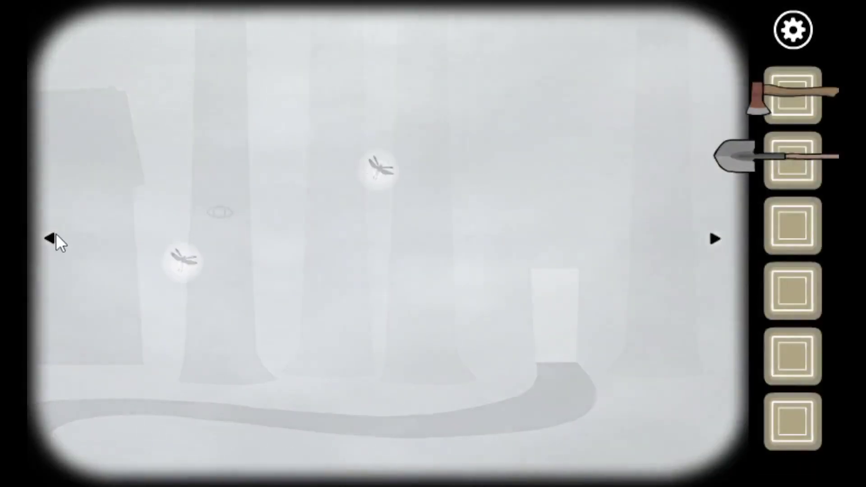
Walk back past the goat and grasshopper path to the owl's tree.
click(52, 238)
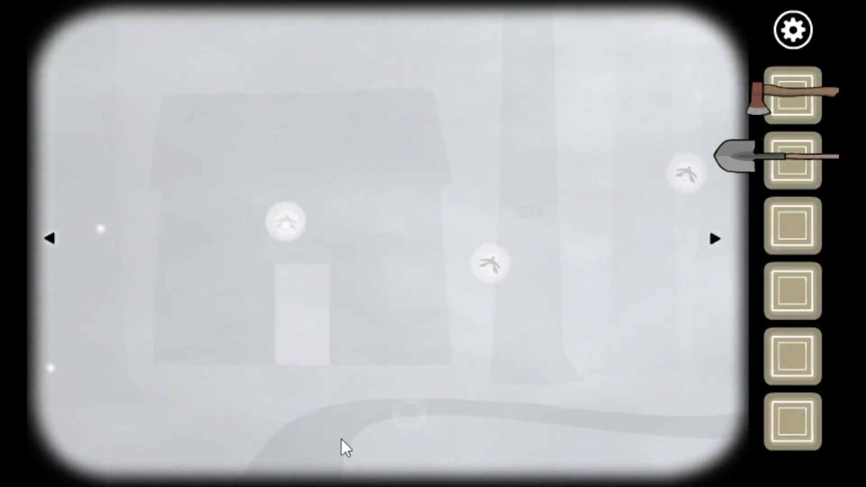
click(386, 458)
click(712, 239)
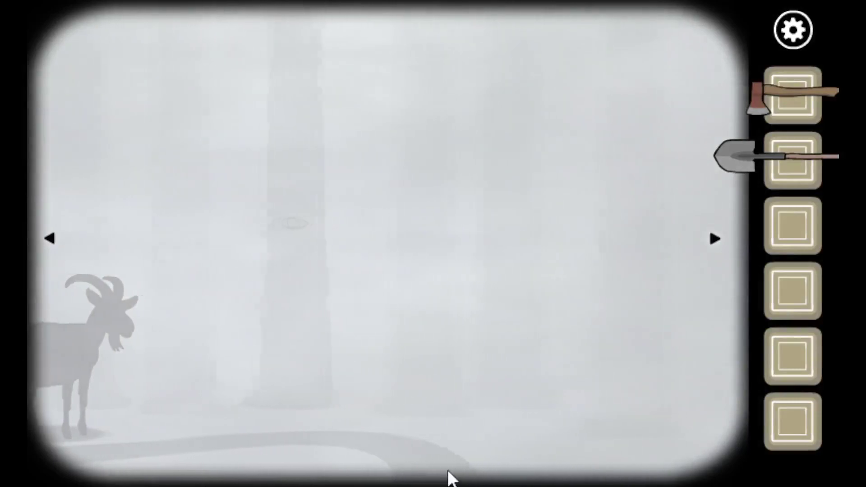
click(379, 462)
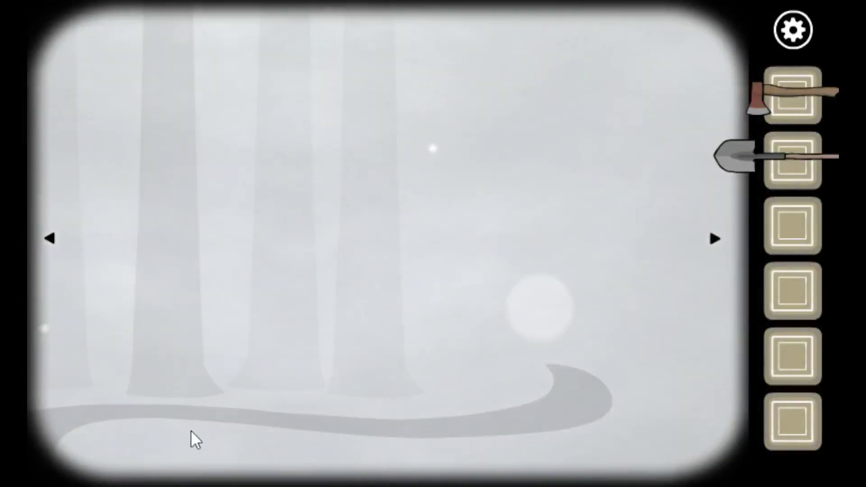
click(260, 371)
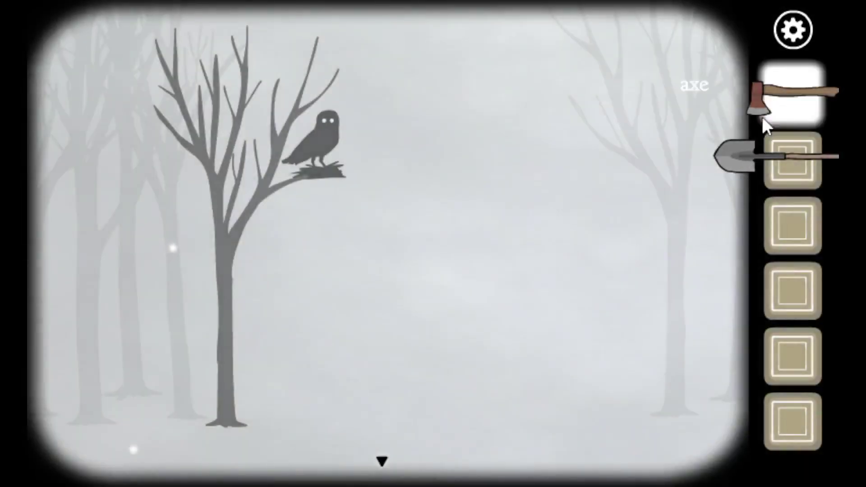
Return to the Paradise gate, then go through the dark forest to the grasshopper path.
click(226, 394)
click(382, 460)
click(382, 459)
click(383, 463)
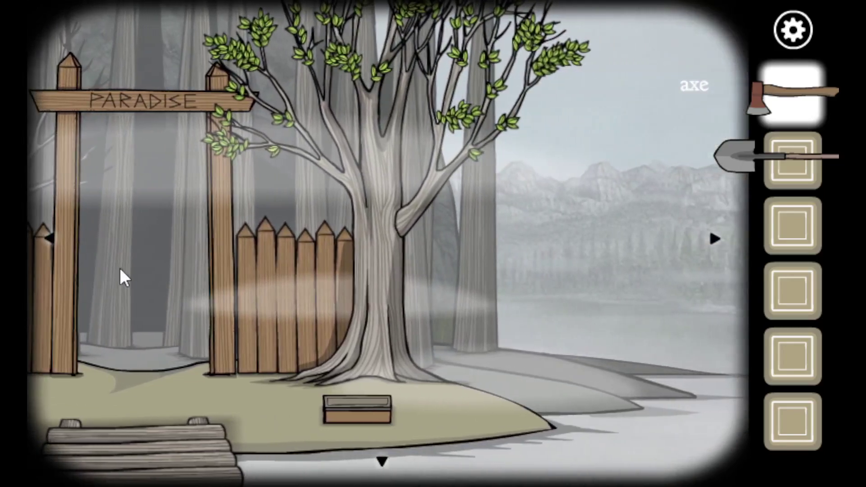
click(136, 270)
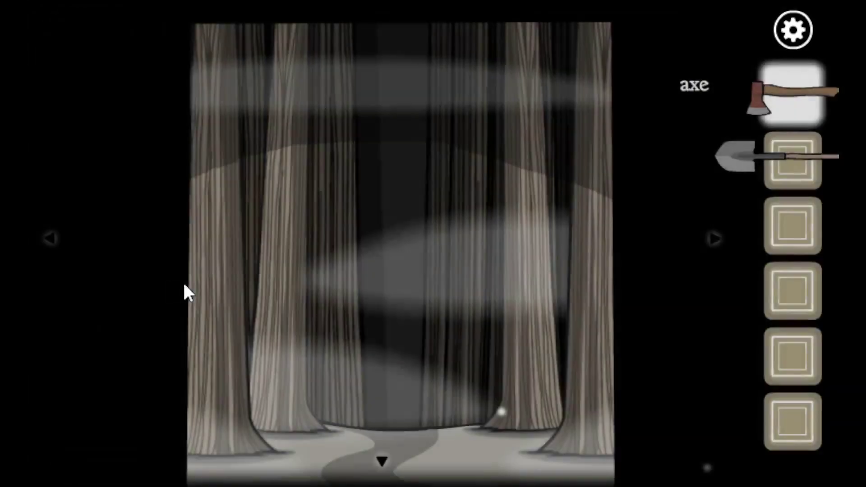
click(401, 315)
Make the grasshopper hop back and forth along the path.
click(230, 412)
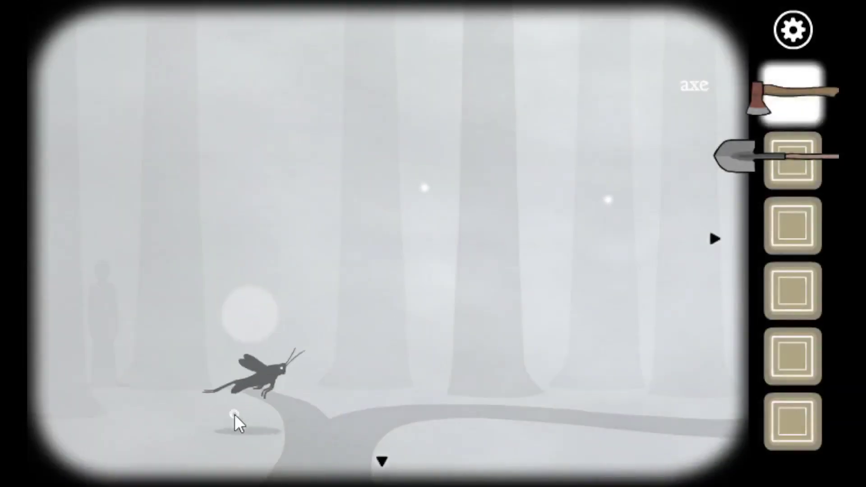
click(315, 417)
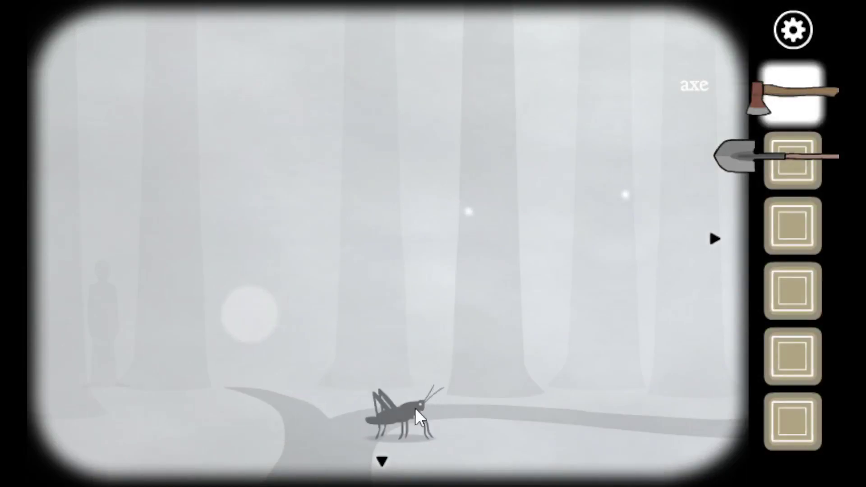
click(417, 415)
click(309, 415)
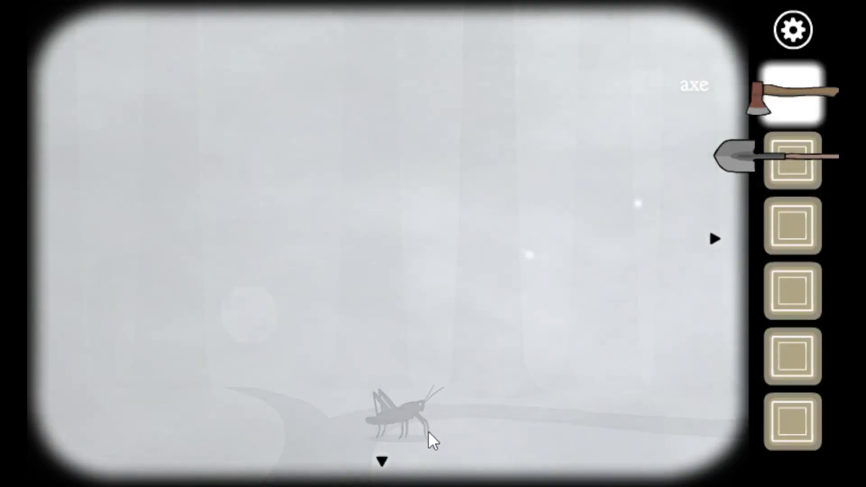
click(428, 431)
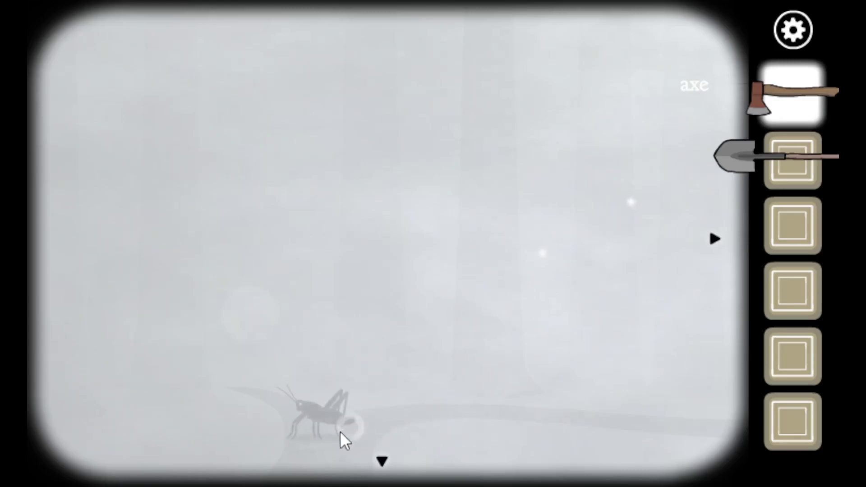
click(337, 426)
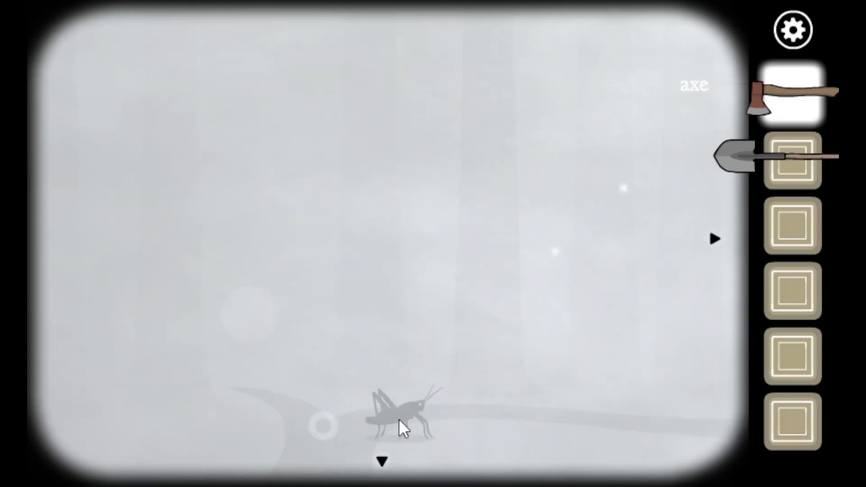
click(399, 419)
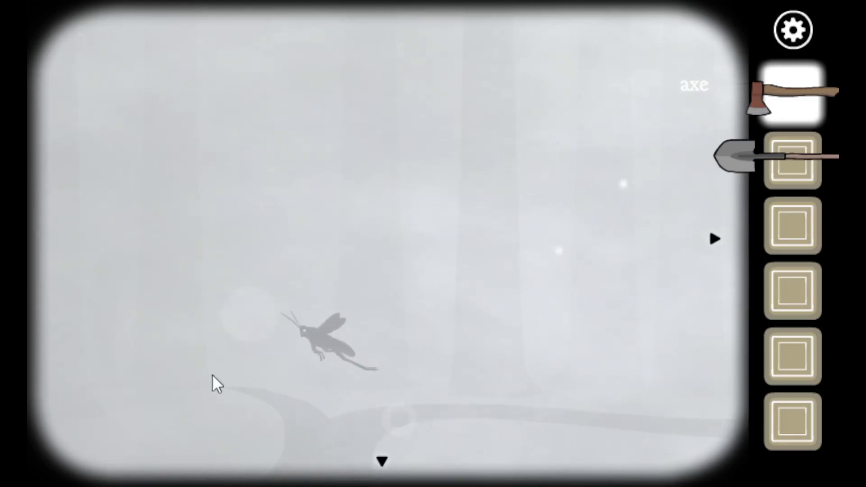
Visit the owl's tree, then continue along the path to face the goat.
click(242, 319)
click(410, 350)
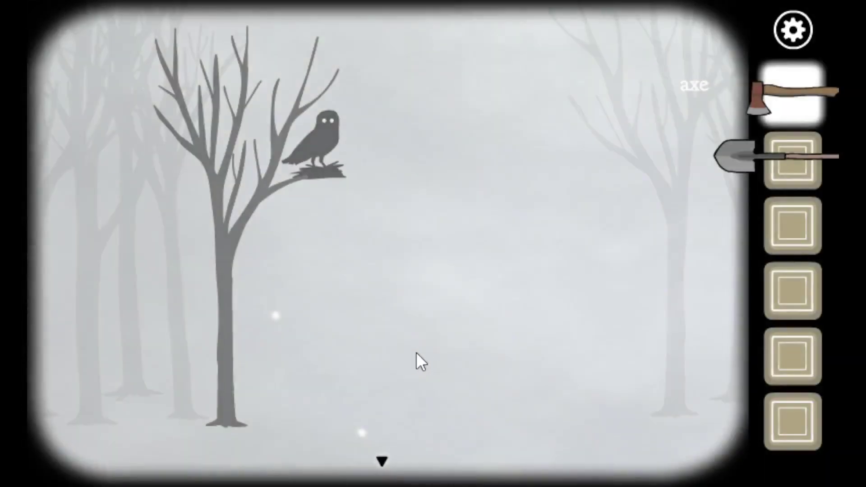
click(390, 458)
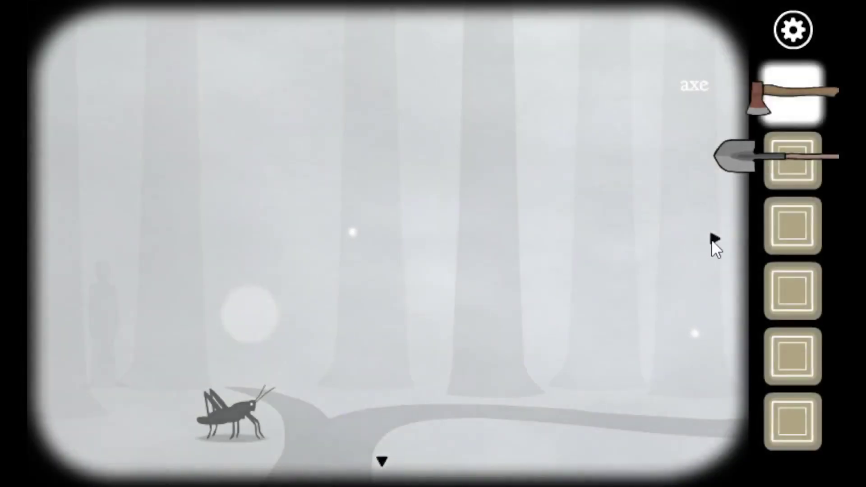
click(714, 239)
click(584, 308)
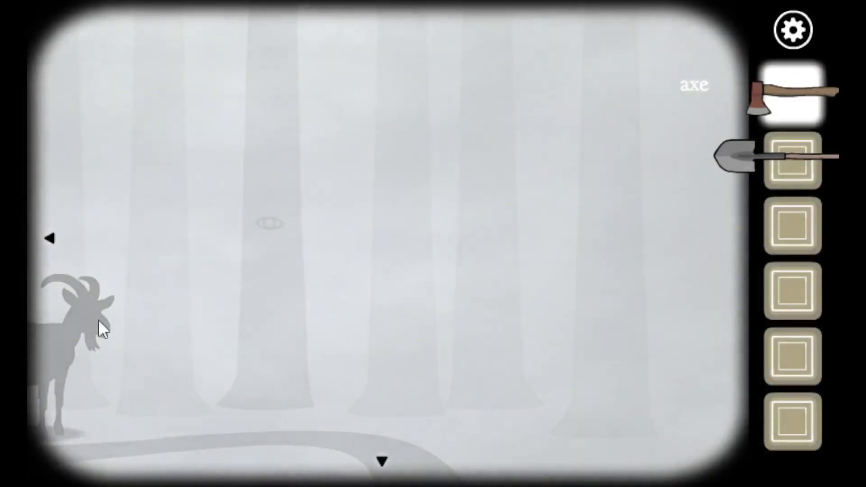
click(49, 238)
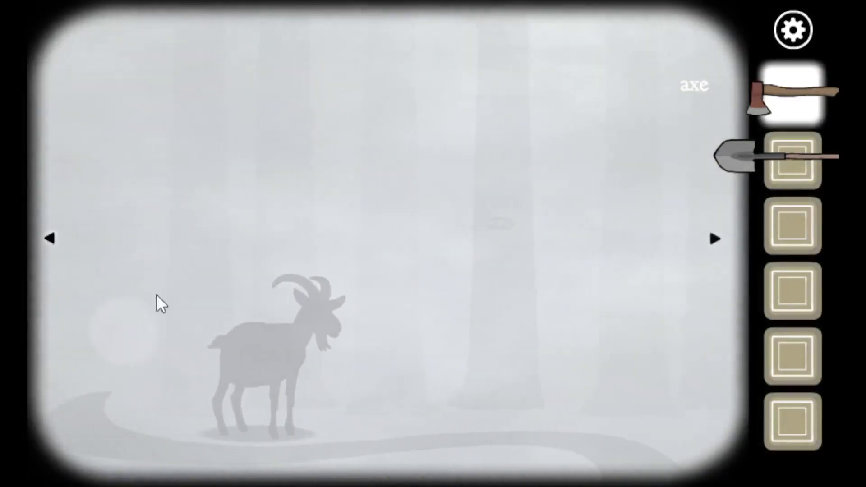
Enter the white-door house and hear the girl's warning about fog-blinded eyes.
click(250, 333)
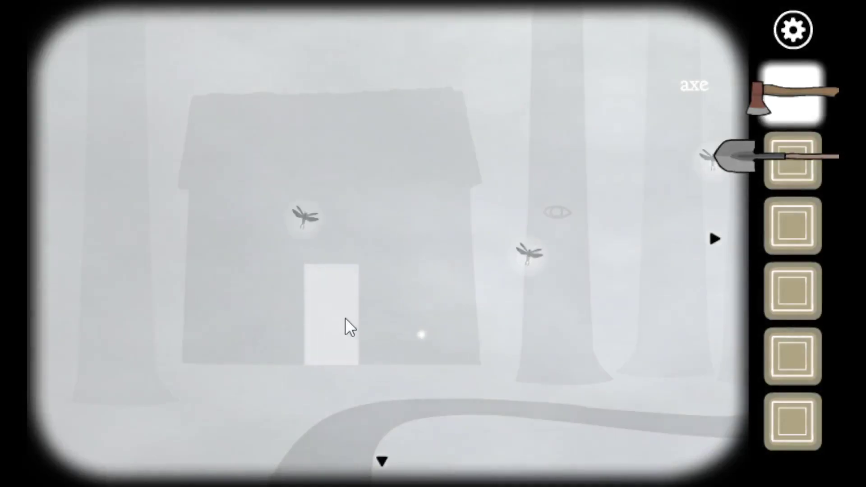
click(344, 317)
click(382, 234)
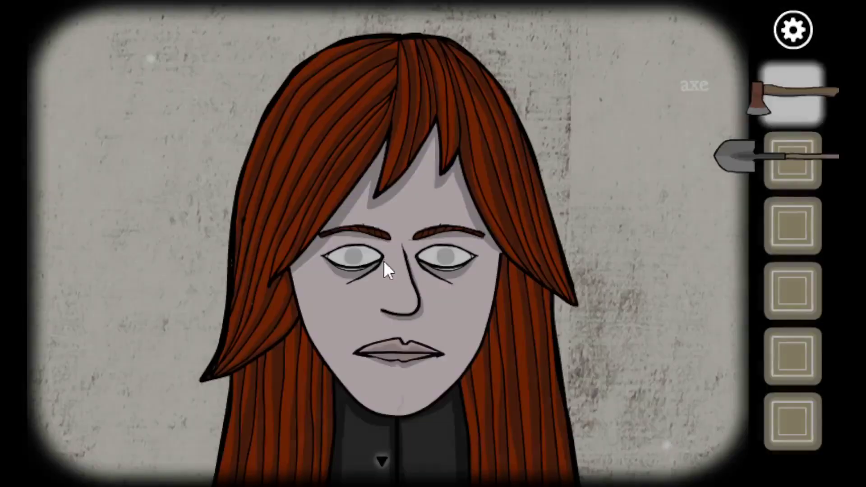
click(383, 263)
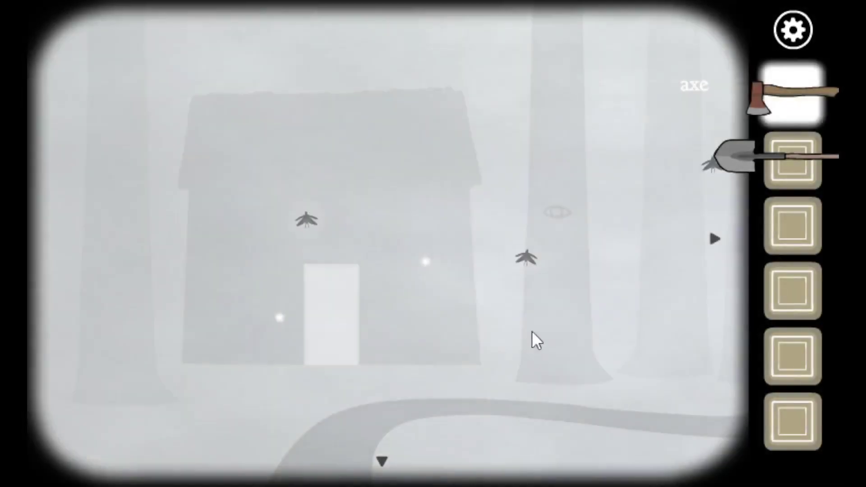
Go to the foggy shore and talk to the old woman in the boat.
click(714, 234)
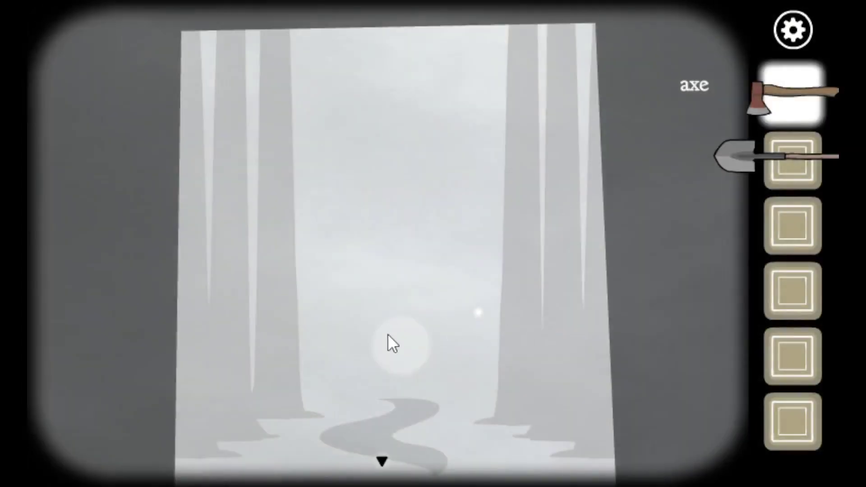
click(388, 341)
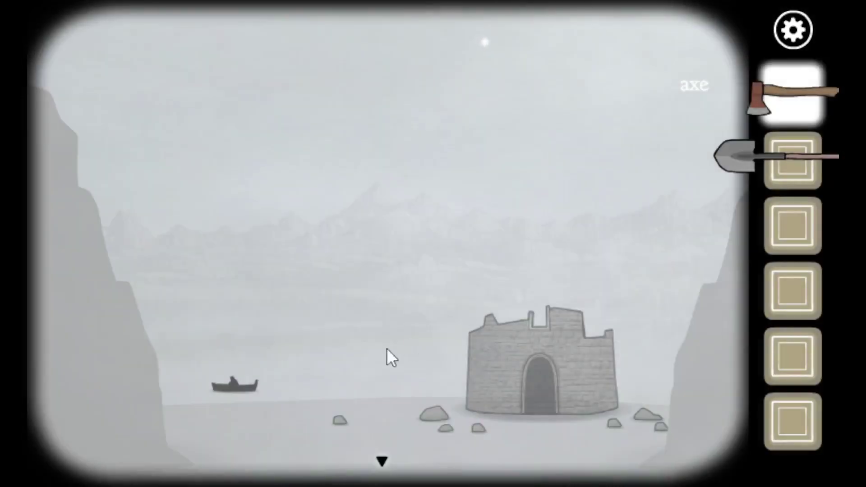
click(224, 386)
click(396, 320)
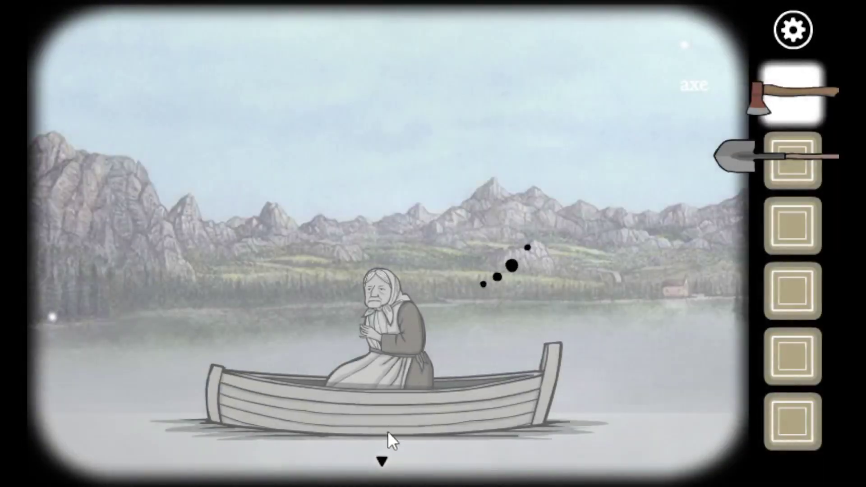
click(383, 455)
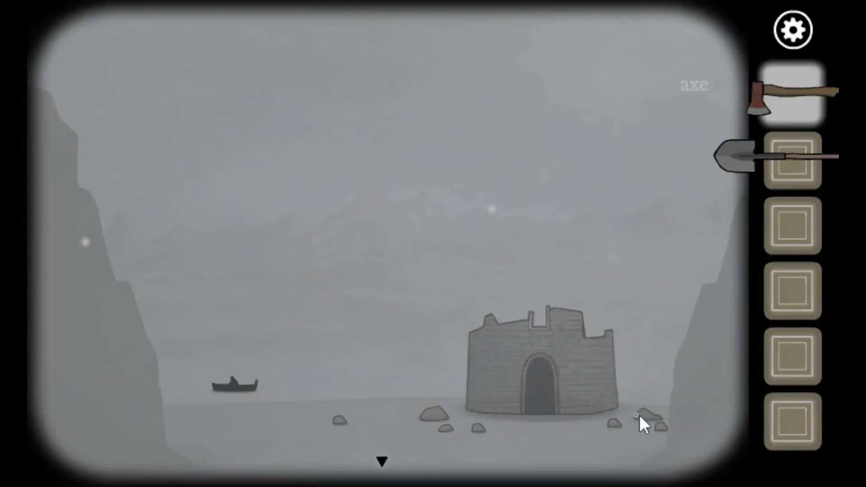
View the landscape picture in the stone tower's well, then walk back to the goat.
click(603, 365)
click(417, 354)
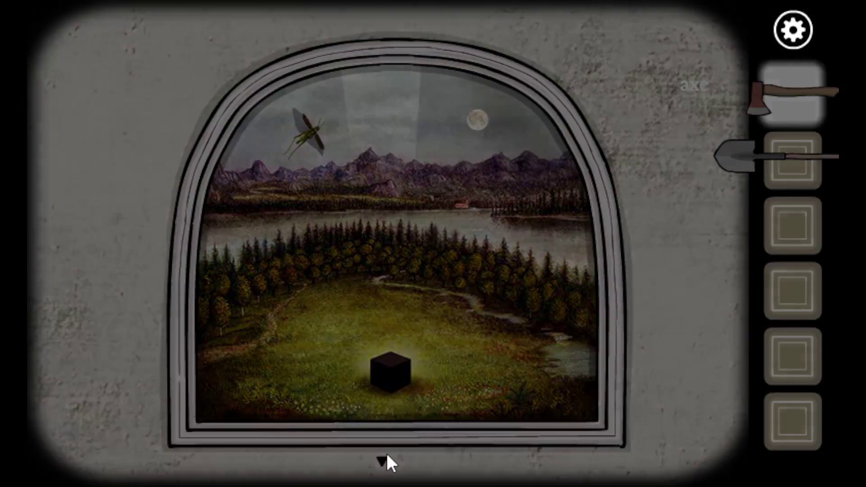
click(385, 451)
click(386, 454)
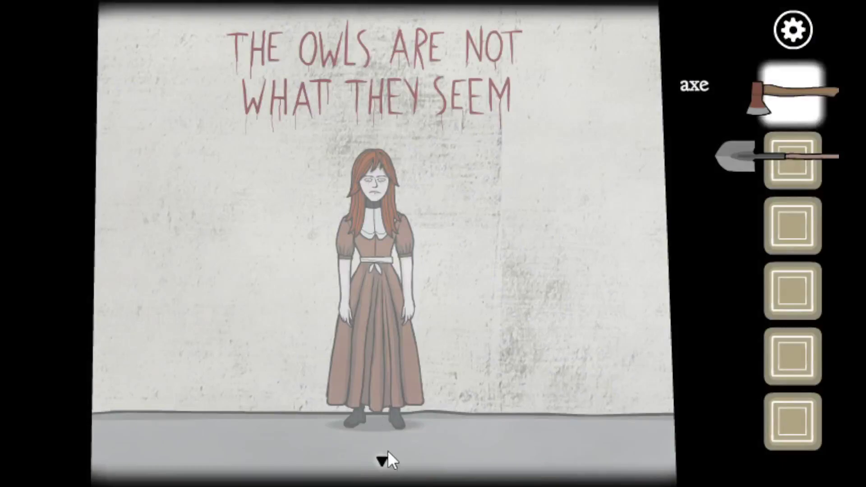
click(384, 454)
click(385, 456)
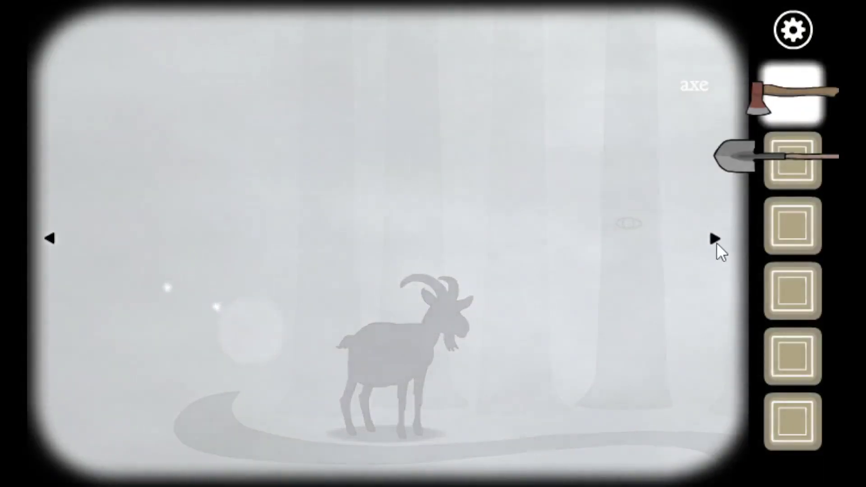
Travel past the goat to the island gate and through it into the dark forest.
click(716, 243)
click(383, 460)
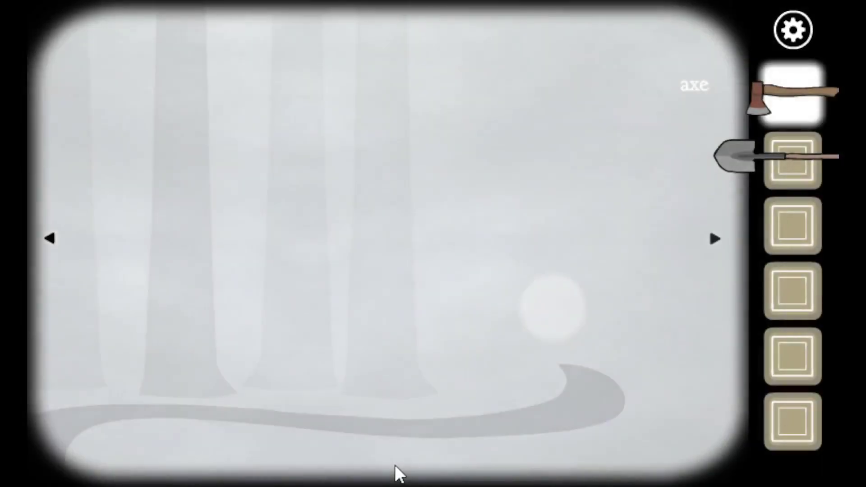
click(49, 235)
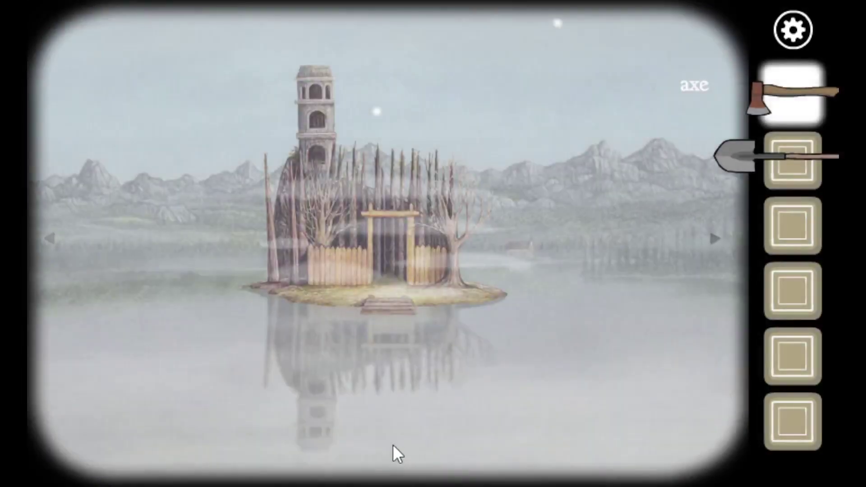
click(377, 275)
click(398, 317)
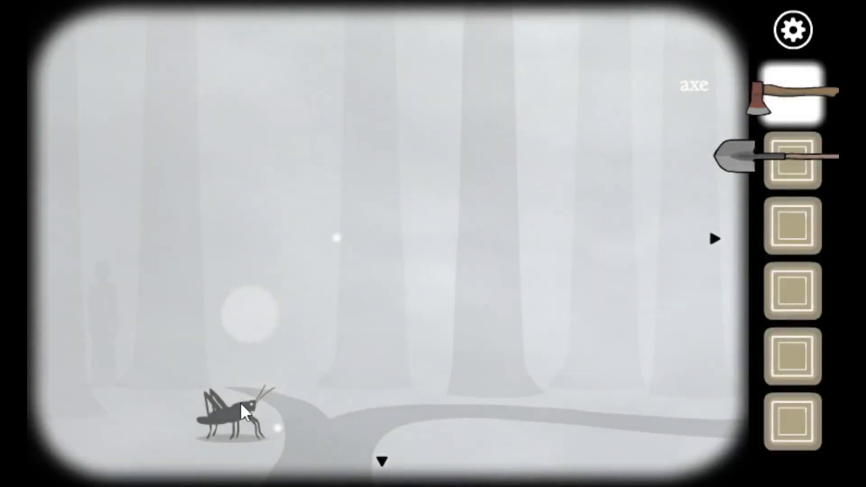
Return through the foggy paths and grasshopper clearing to the goat's spot.
click(396, 319)
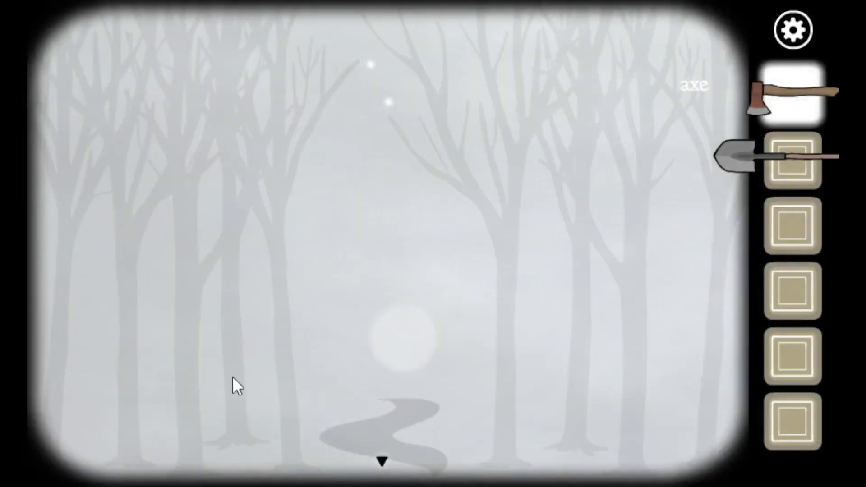
click(378, 455)
click(710, 234)
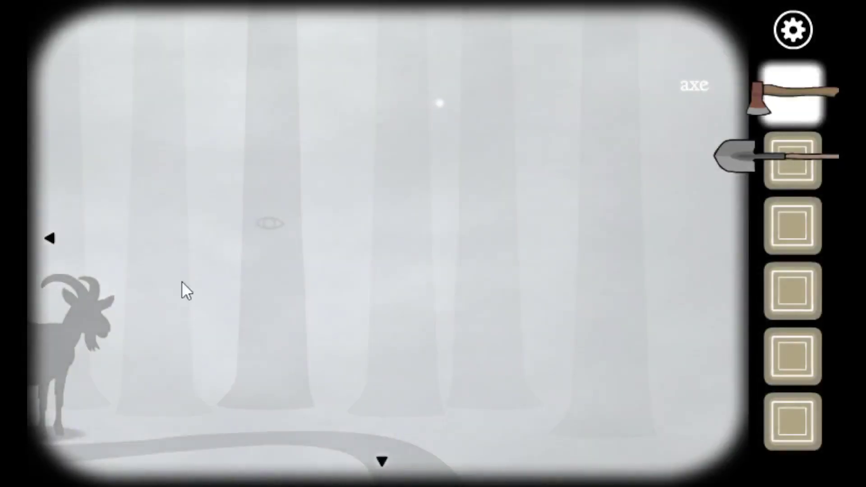
click(47, 236)
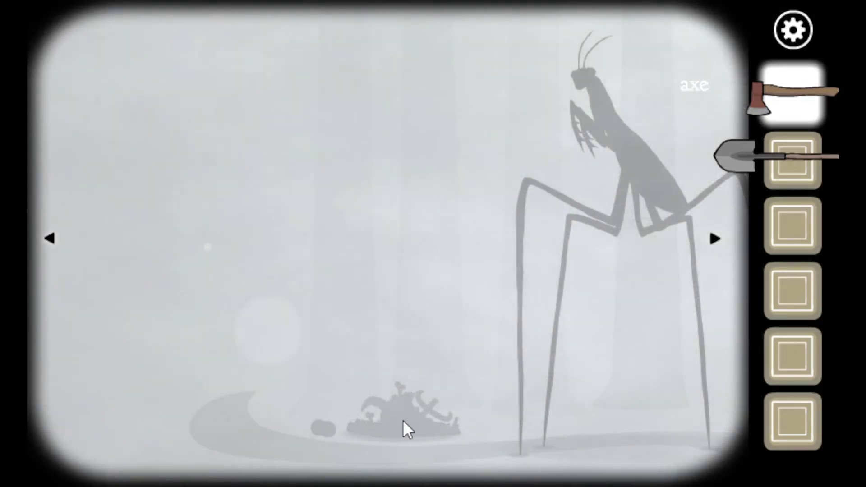
Pick up the goat eyes from the remains and prod the mantis twice.
click(323, 427)
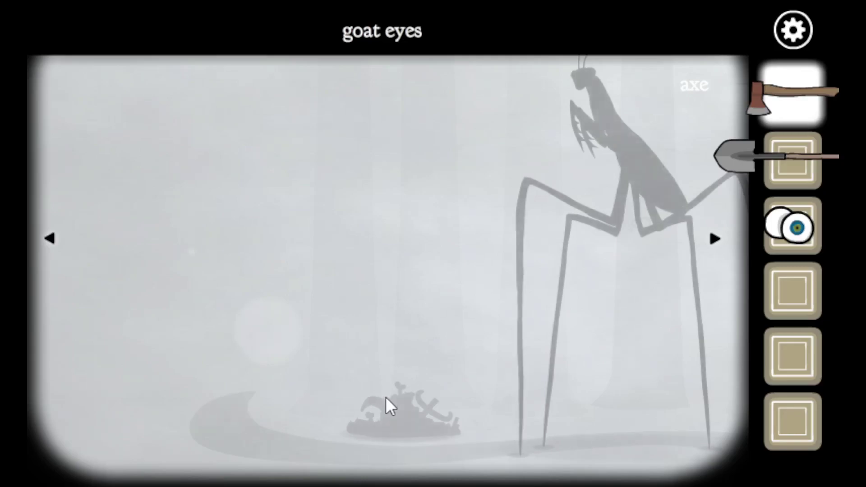
click(644, 154)
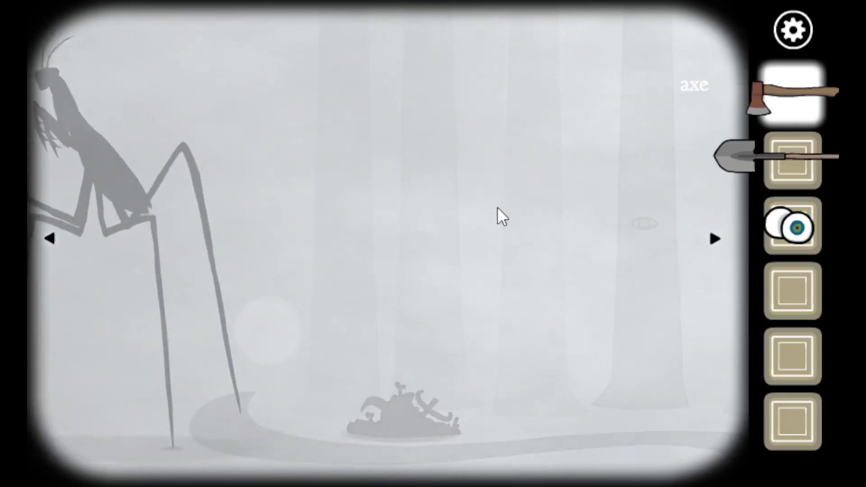
click(110, 166)
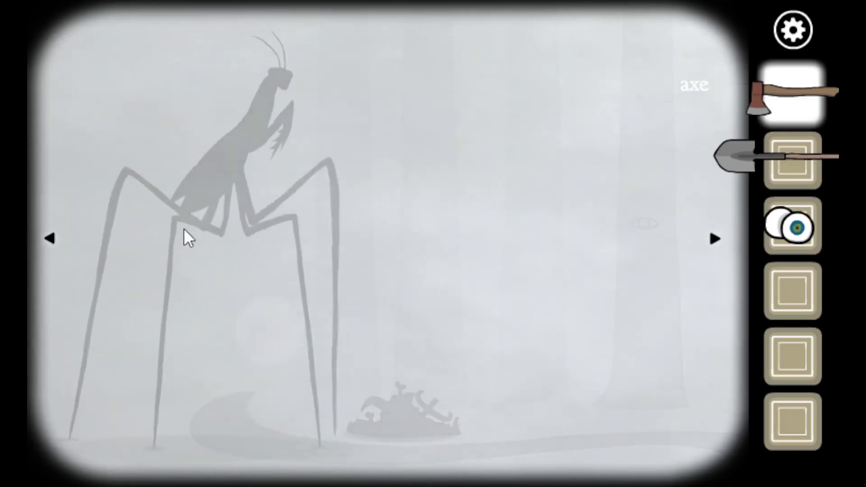
Walk through the dark forest and the owl's tree back to the grasshopper path.
click(715, 238)
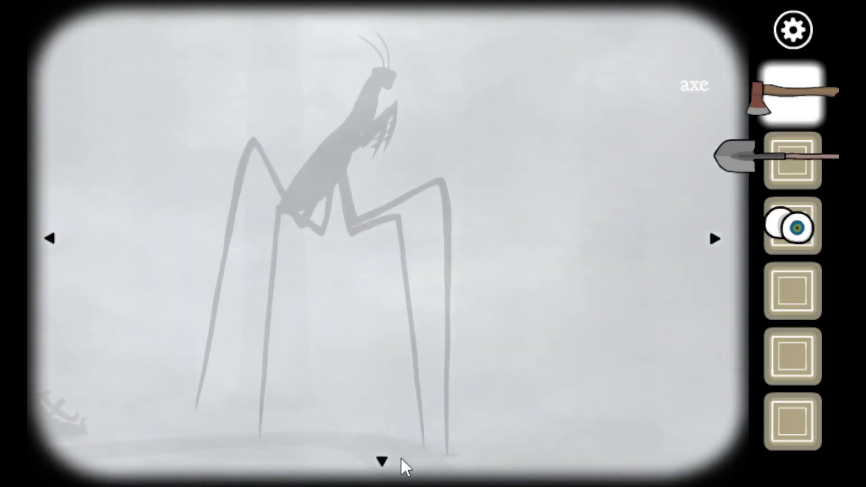
click(400, 460)
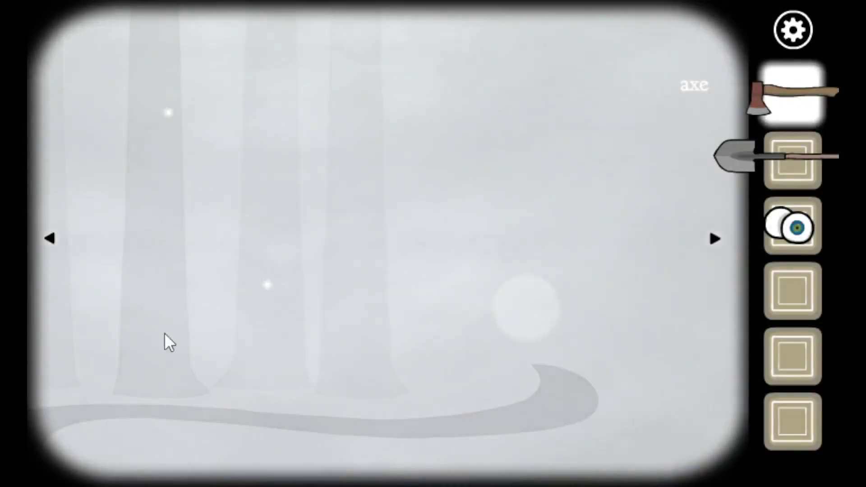
click(51, 238)
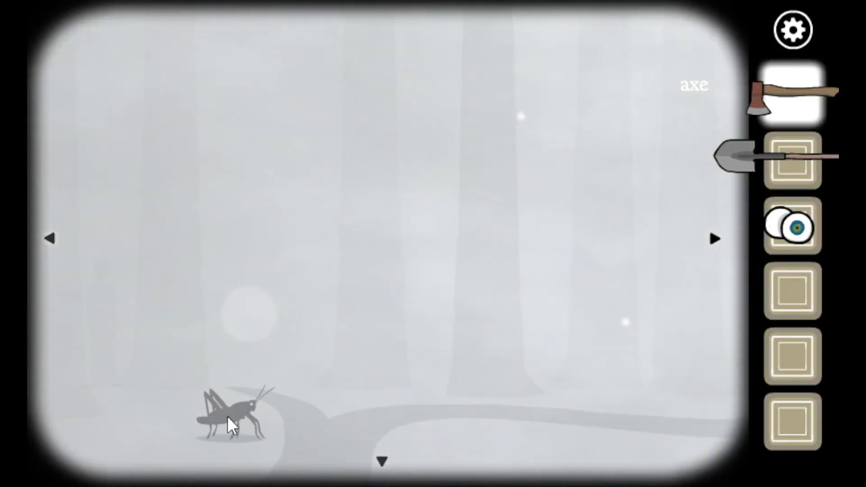
click(388, 463)
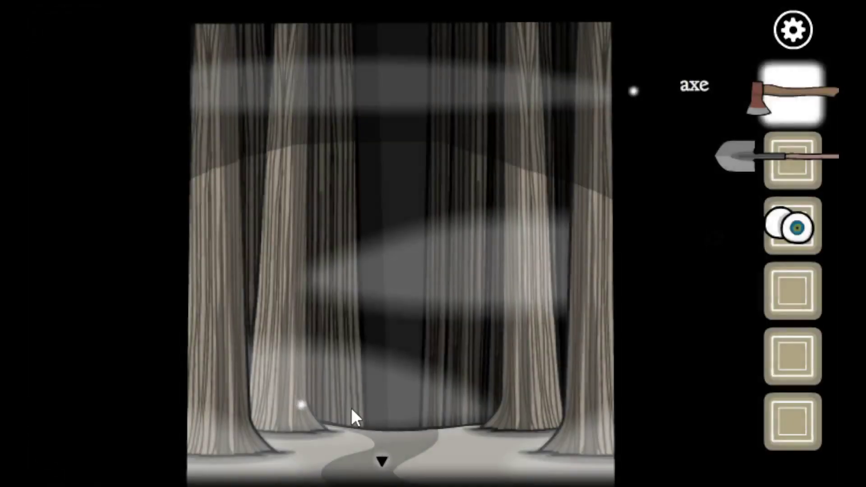
click(386, 328)
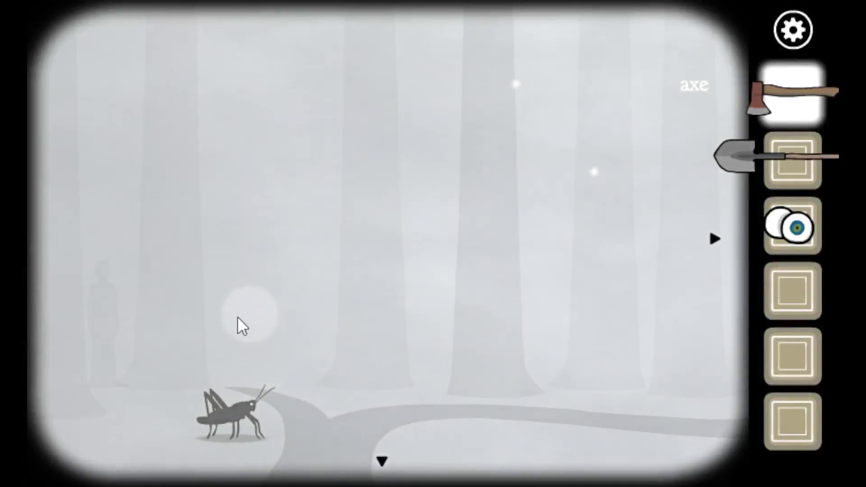
click(240, 317)
click(398, 331)
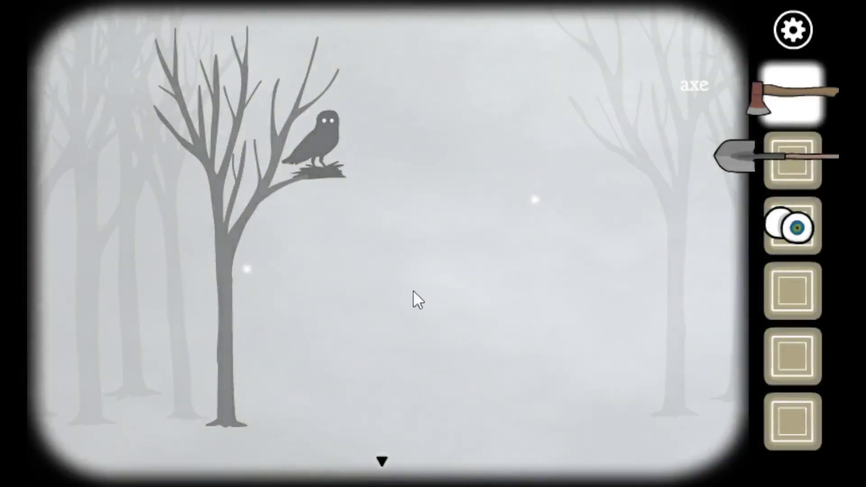
click(383, 462)
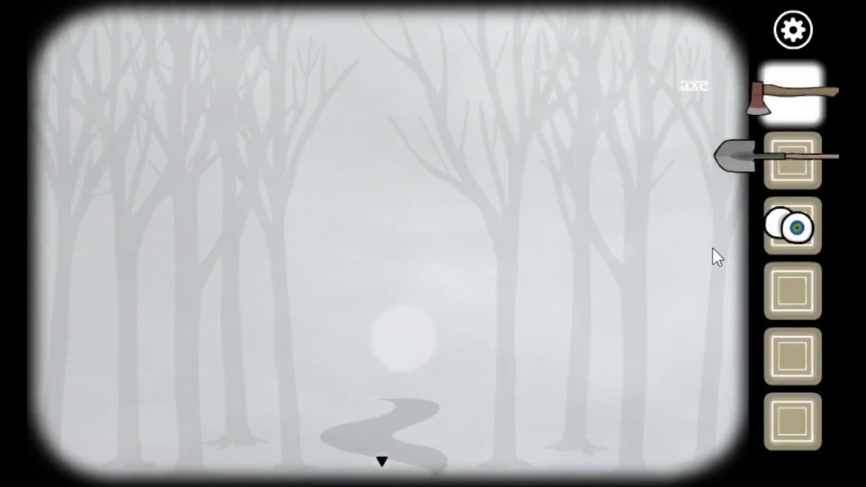
click(378, 460)
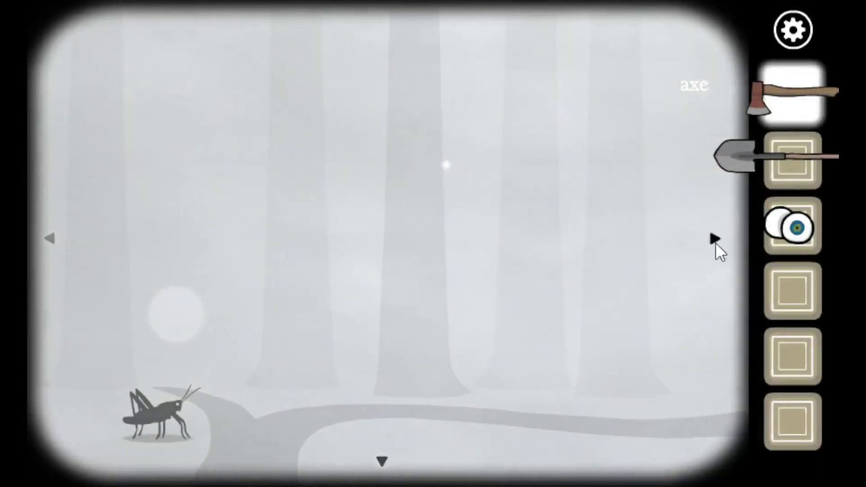
Zoom into one of the girl's eyes and use the shovel there.
click(714, 243)
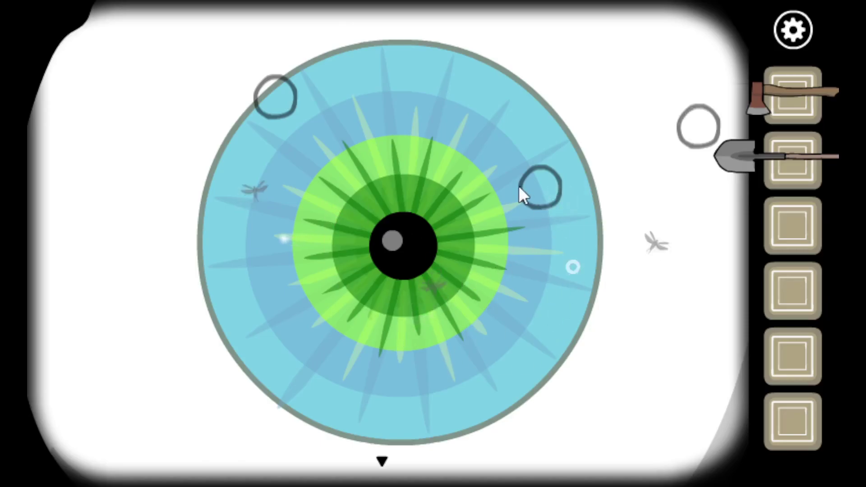
click(383, 462)
click(343, 257)
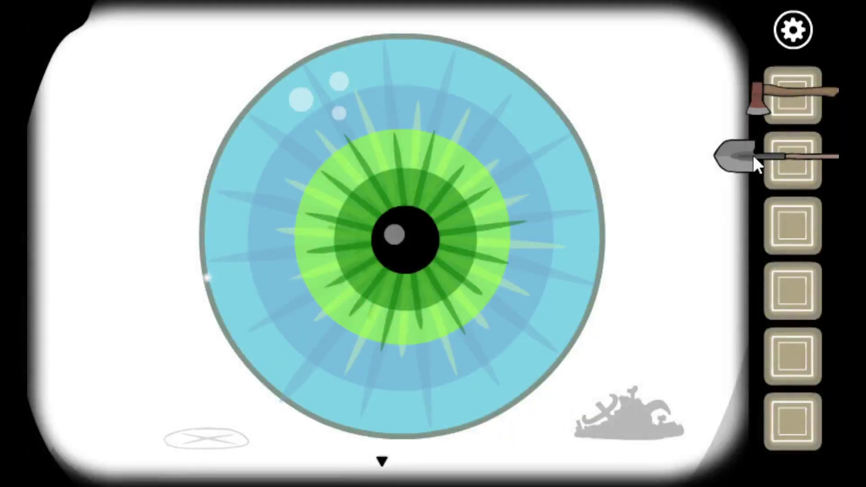
click(793, 173)
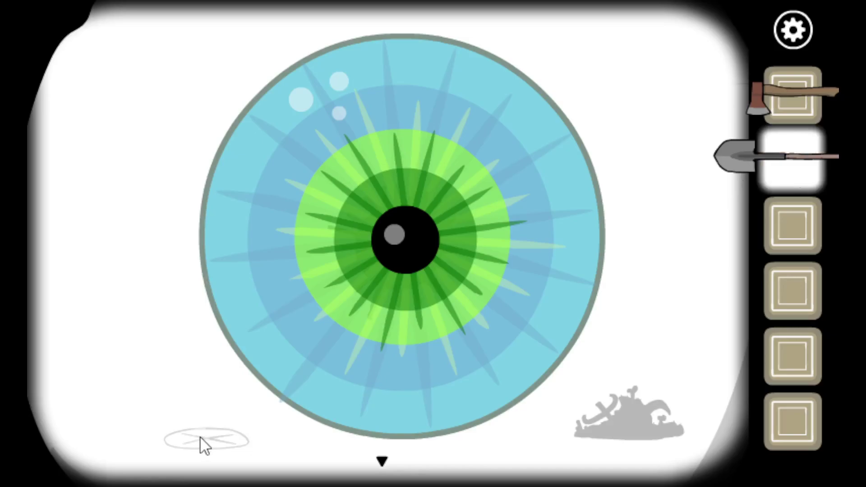
click(382, 465)
Open the other eye puzzle, then back out to the foggy house clearing.
click(455, 246)
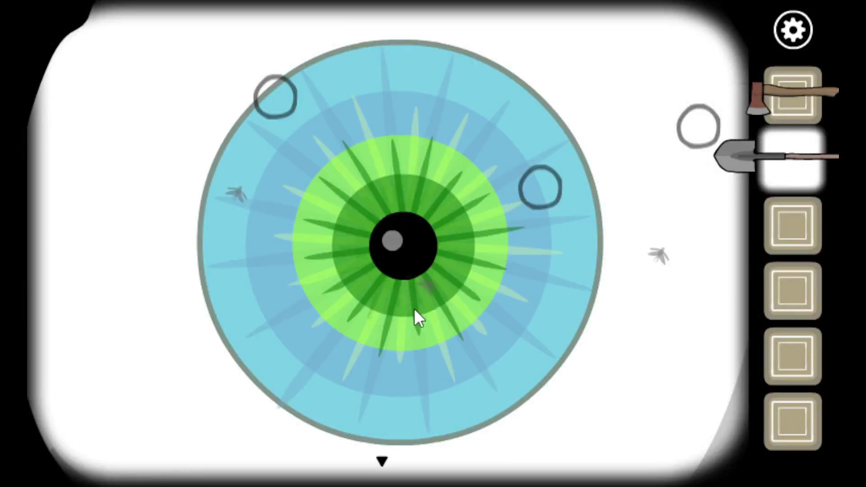
click(382, 464)
click(383, 465)
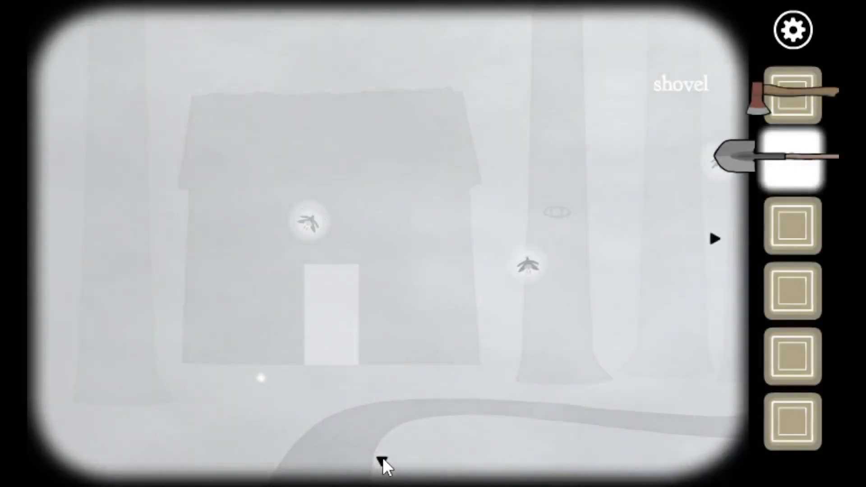
Nudge the five glowing insects and dragonflies to new spots, then head to the mantis clearing.
click(715, 240)
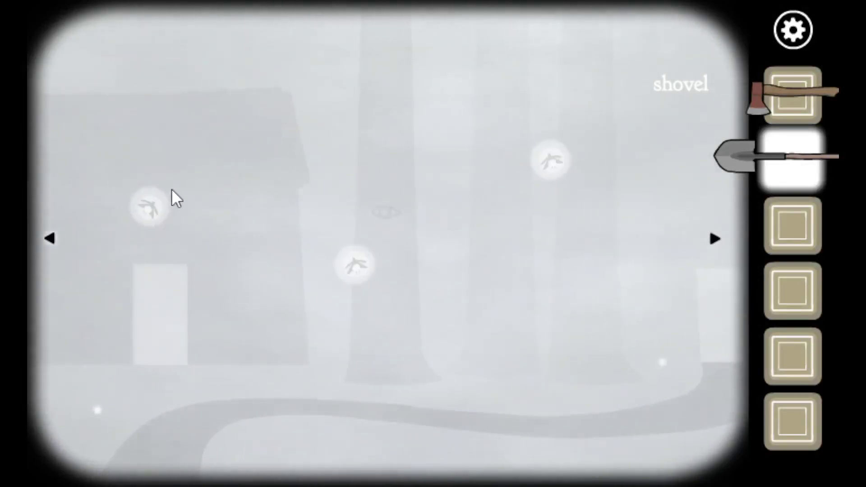
click(150, 205)
click(351, 257)
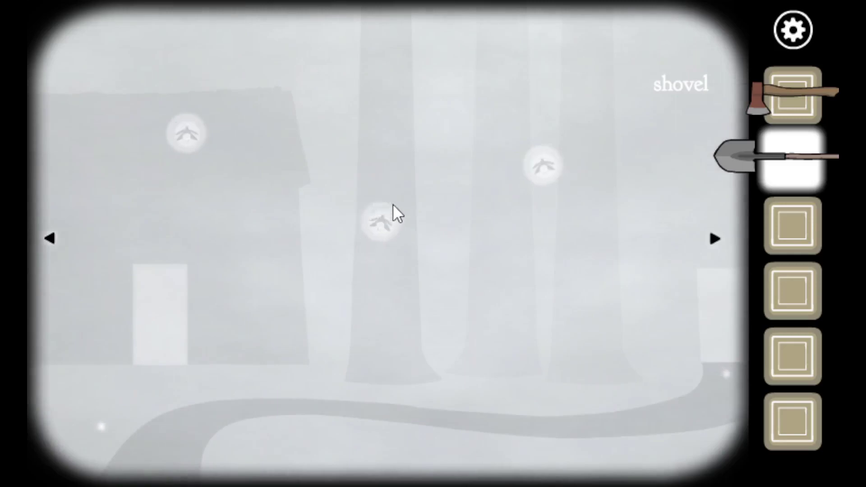
click(393, 204)
click(554, 162)
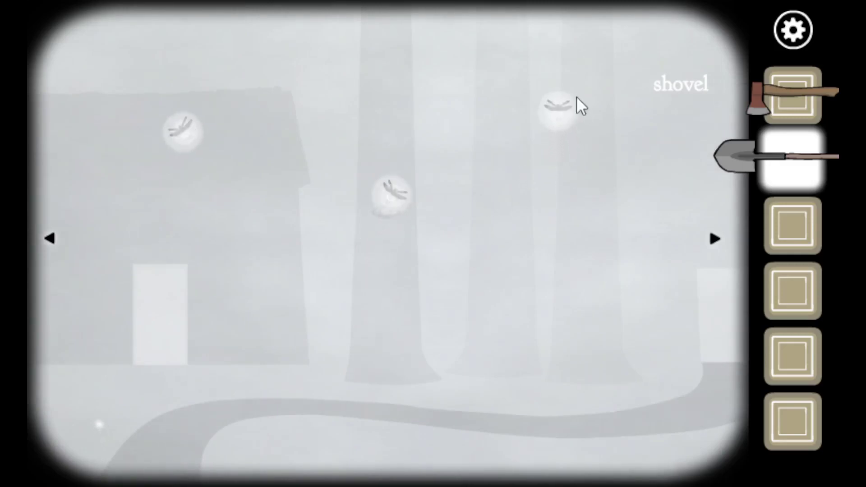
click(585, 105)
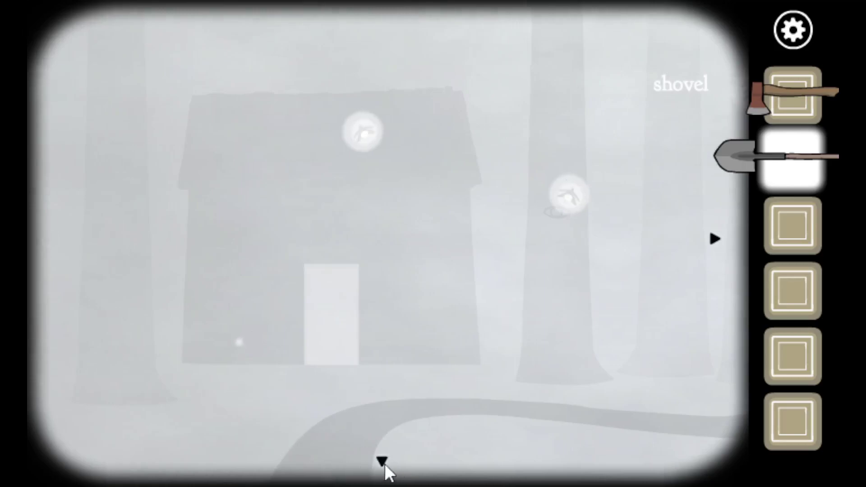
click(384, 463)
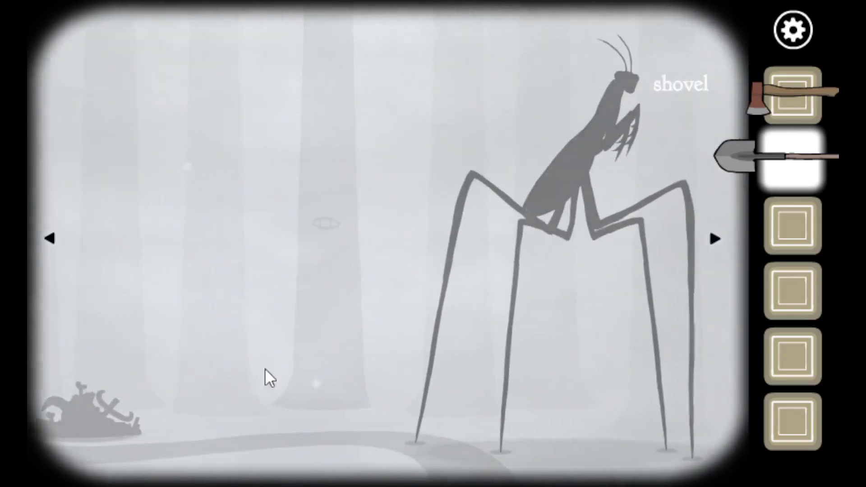
Leave the mantis, view one of the girl mural's eyes close up, then return to the house.
click(382, 462)
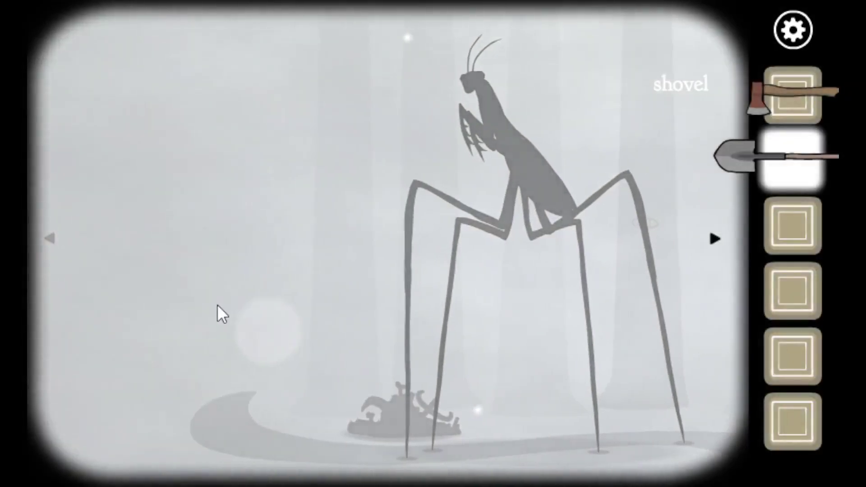
click(217, 304)
click(341, 334)
click(374, 214)
click(450, 267)
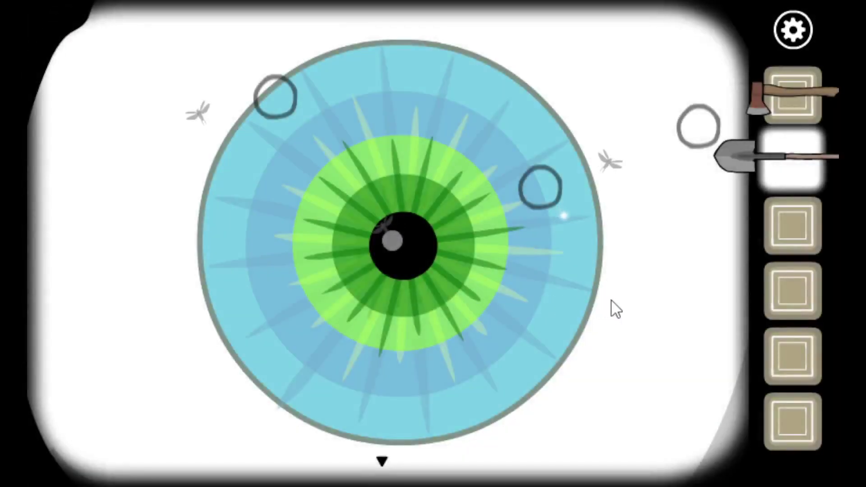
click(384, 456)
click(388, 464)
click(385, 462)
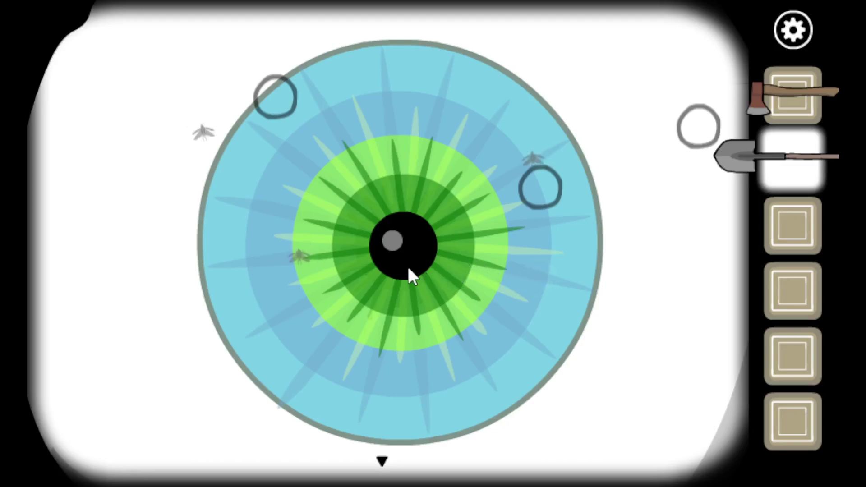
Return to the foggy forest and nudge the middle and upper glowing dragonflies.
click(377, 464)
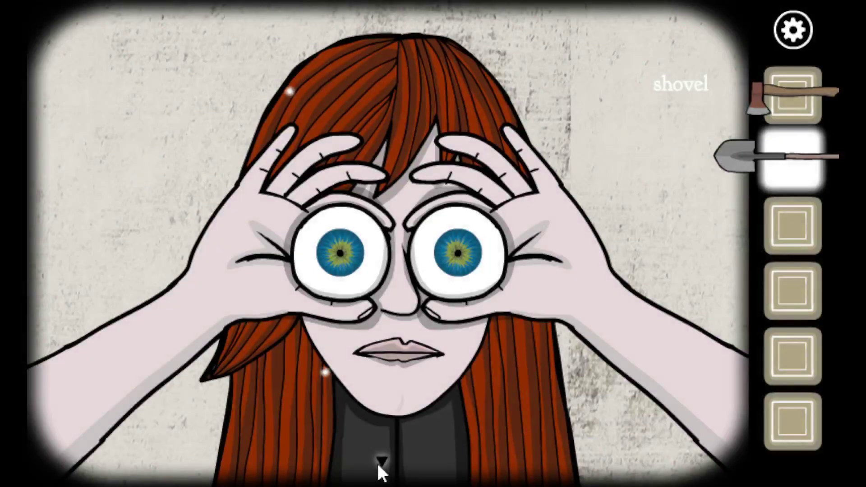
click(378, 463)
click(381, 463)
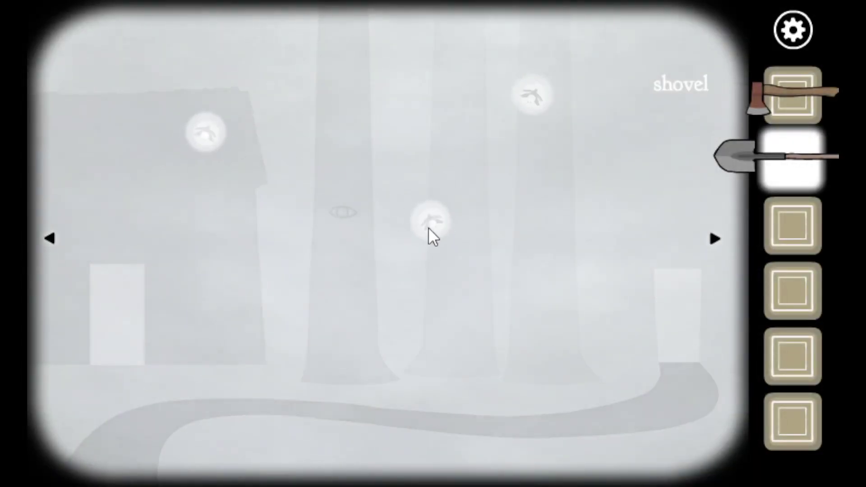
click(430, 223)
click(542, 88)
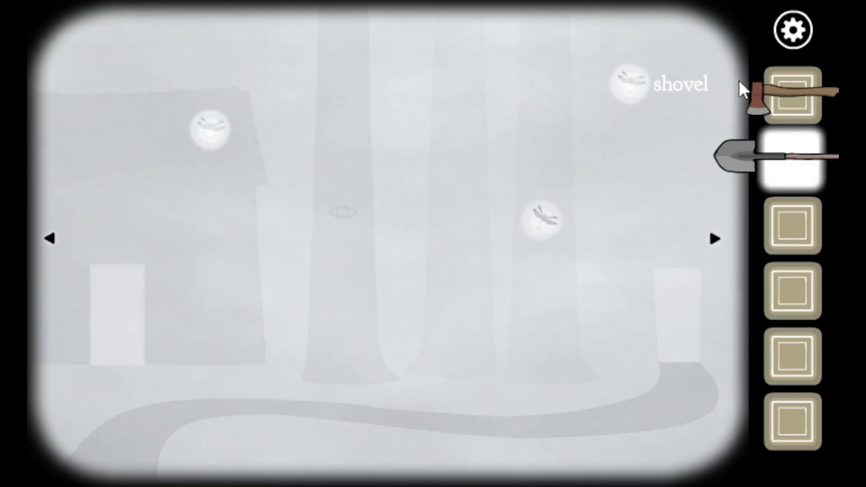
click(714, 239)
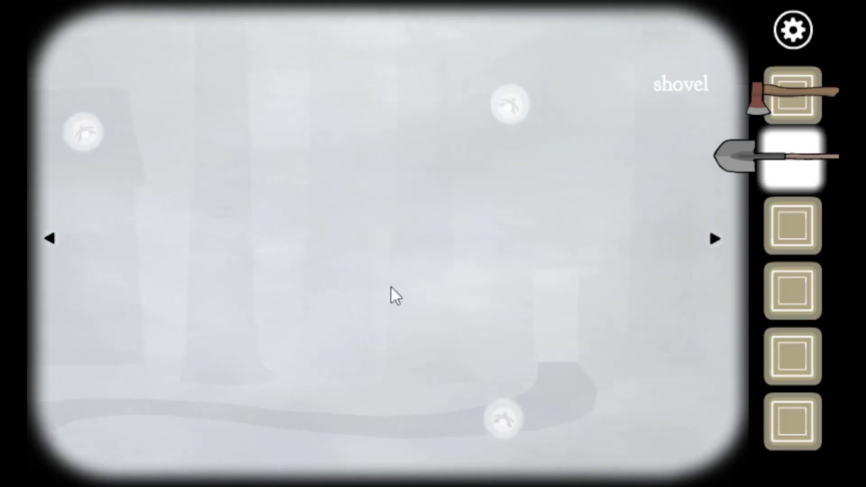
Zoom into the girl's eye again, then head back left through the forest.
click(233, 332)
click(353, 233)
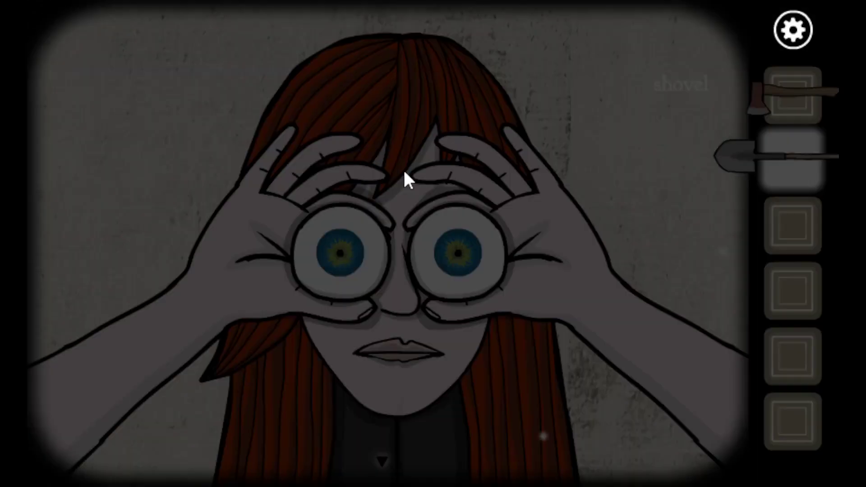
click(487, 267)
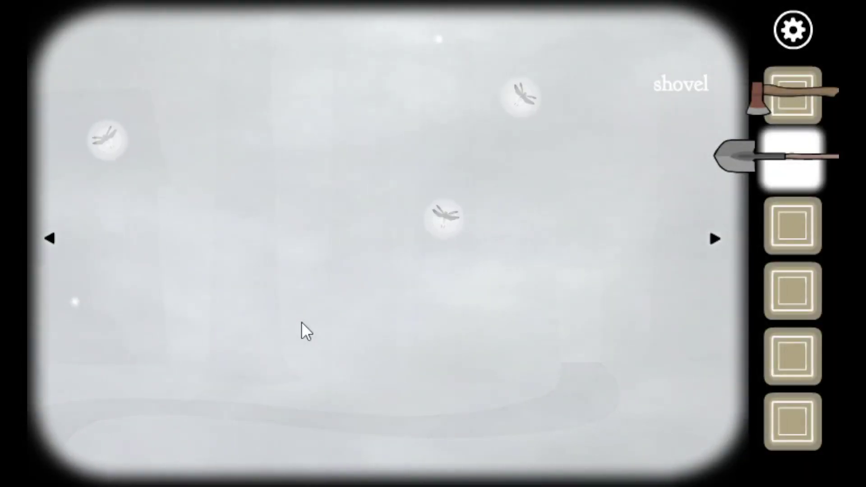
click(301, 322)
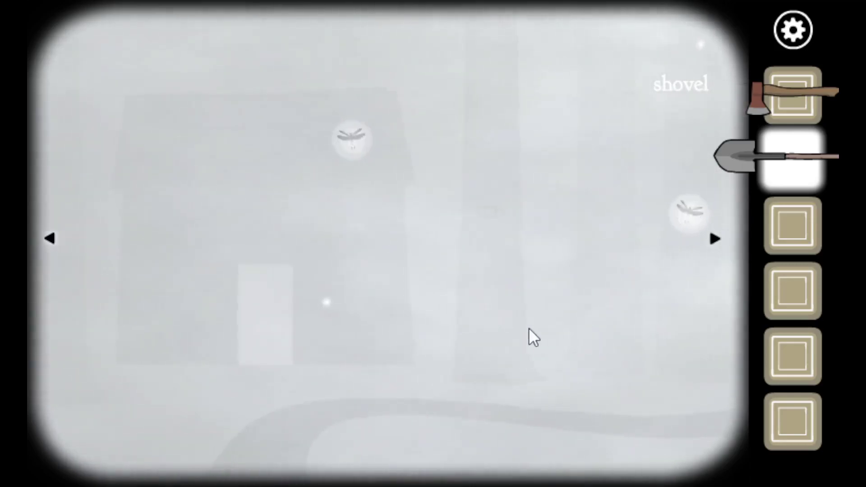
click(437, 319)
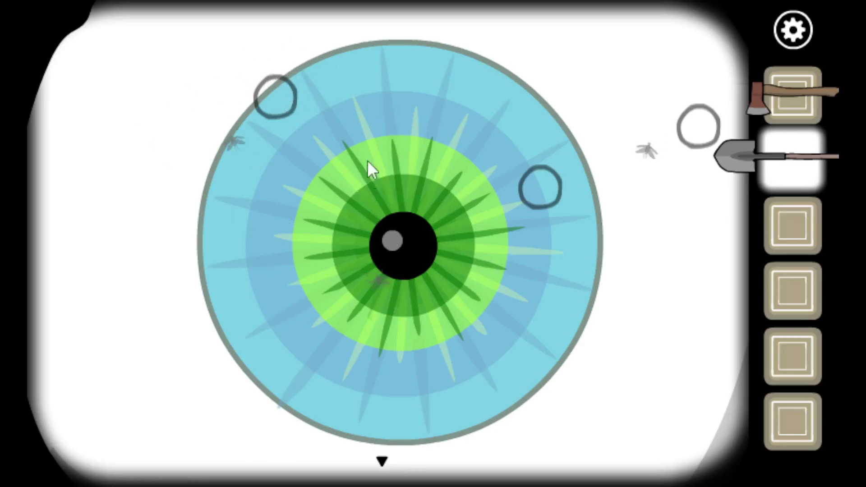
Drag the three forest dragonflies up and to the right, then recheck the girl's eye.
click(381, 463)
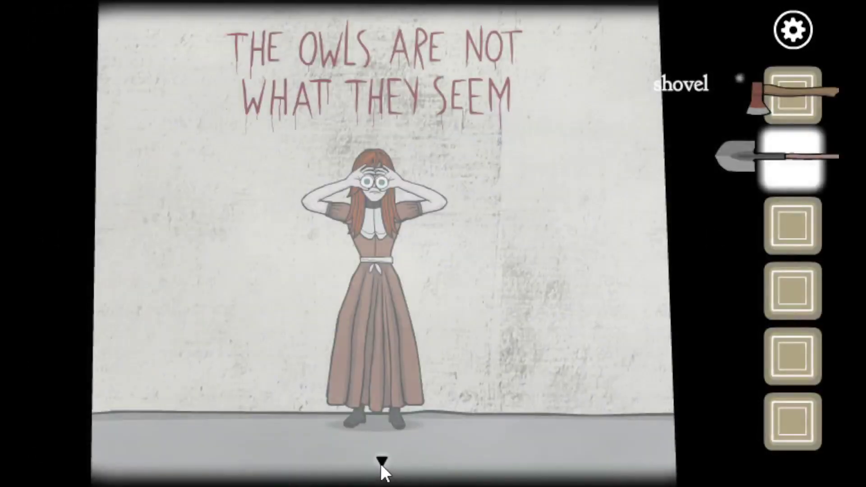
click(380, 464)
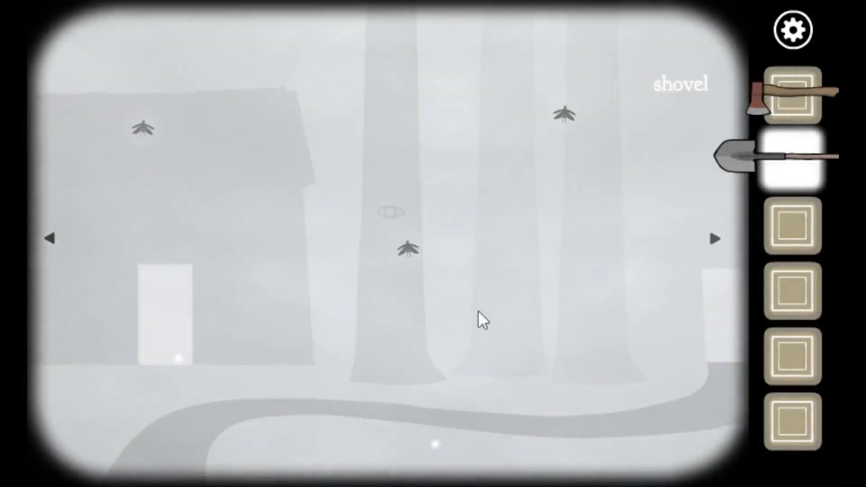
drag(139, 132, 220, 102)
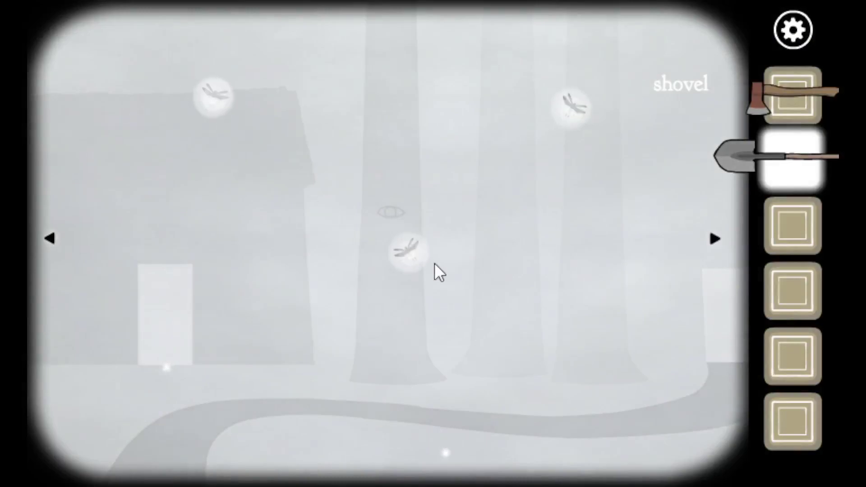
drag(435, 263, 471, 196)
drag(575, 105, 643, 67)
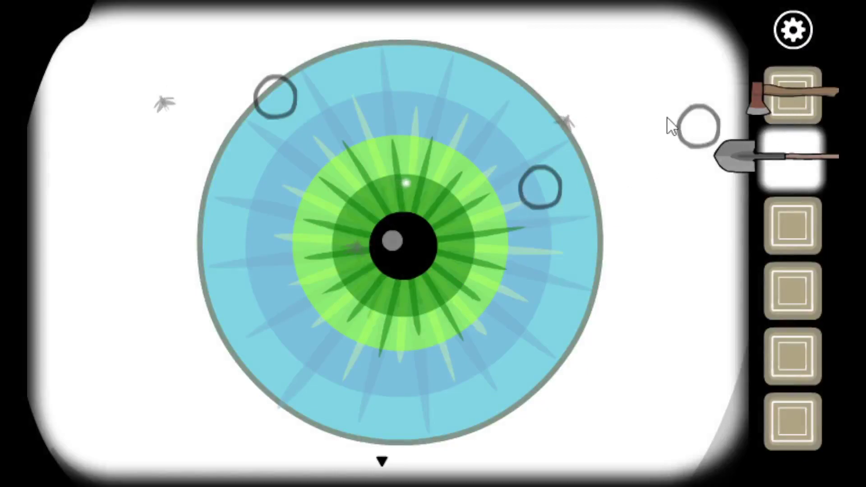
click(380, 463)
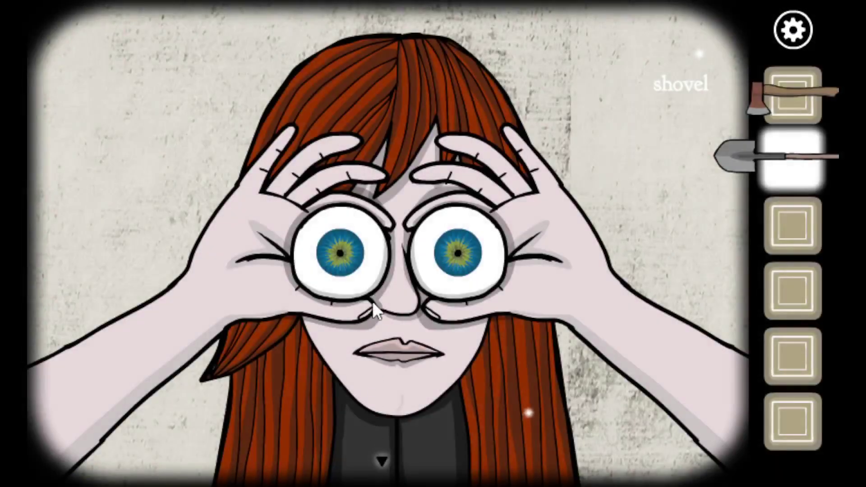
click(348, 270)
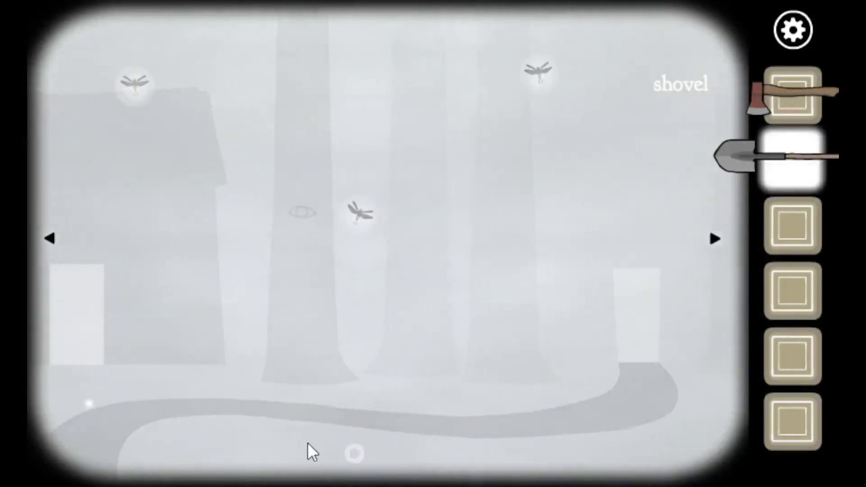
Go to the mantis clearing and dig up the chest with the shovel.
drag(744, 157, 773, 419)
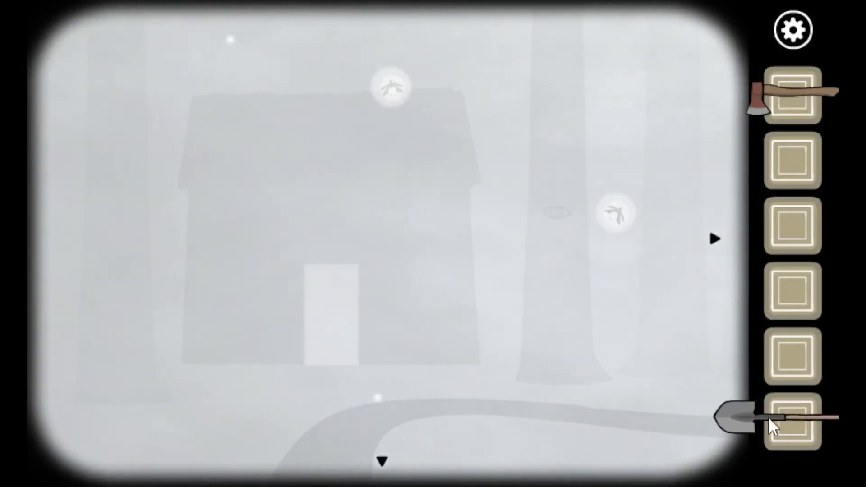
click(381, 462)
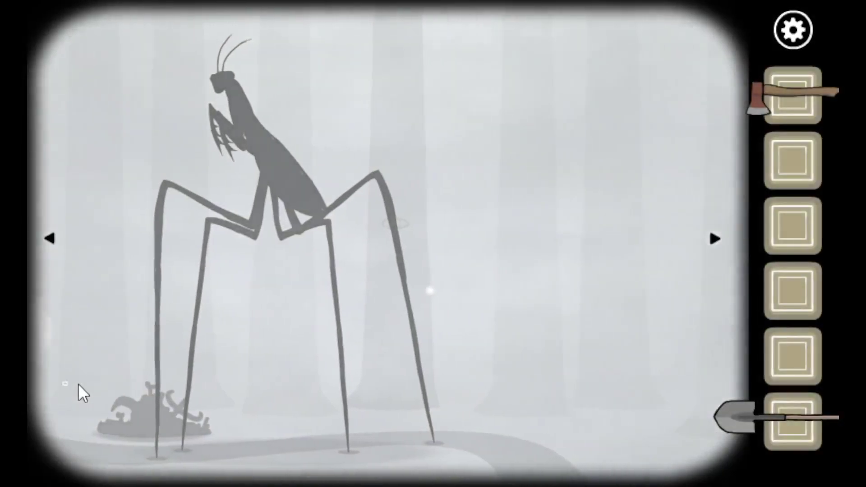
click(717, 238)
click(739, 415)
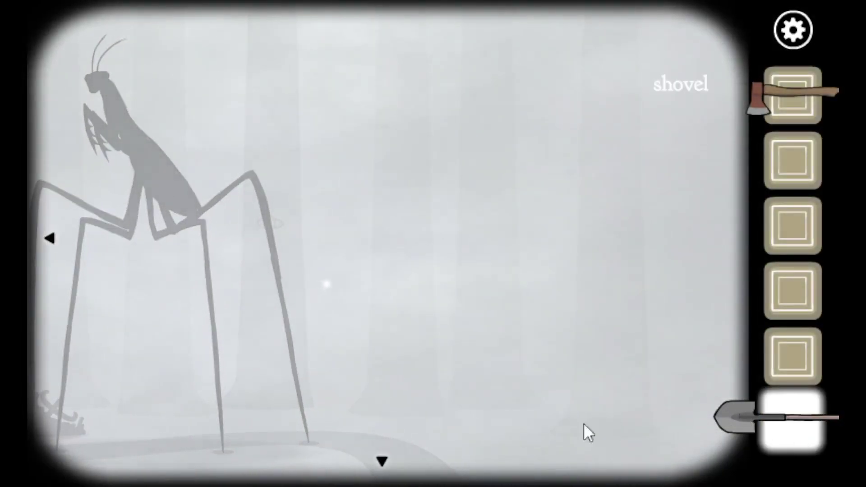
click(497, 439)
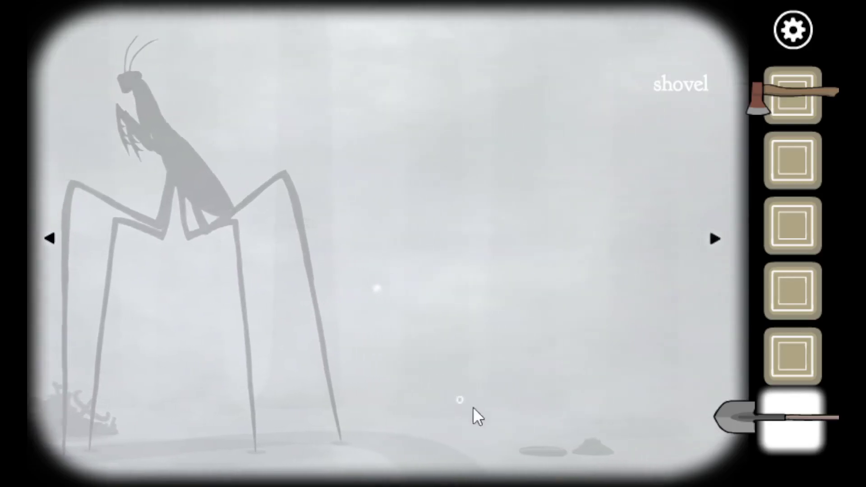
click(534, 443)
Try opening the locked chest twice, then walk to the house in the fog.
click(520, 419)
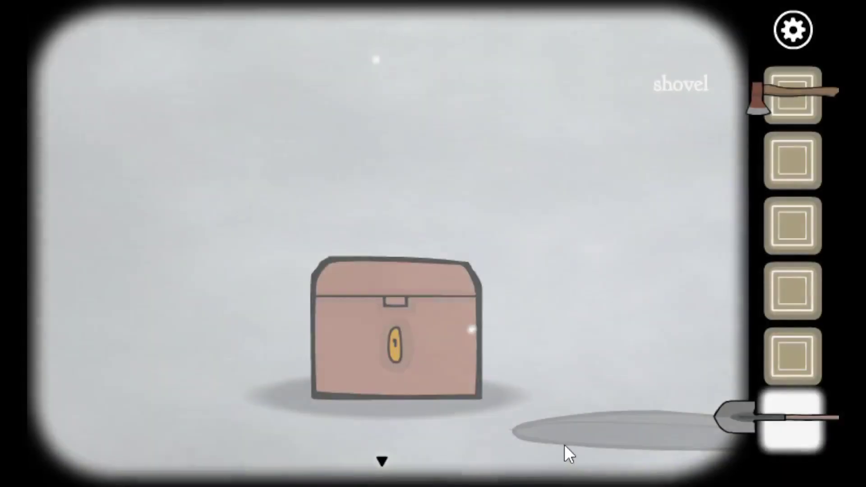
click(399, 342)
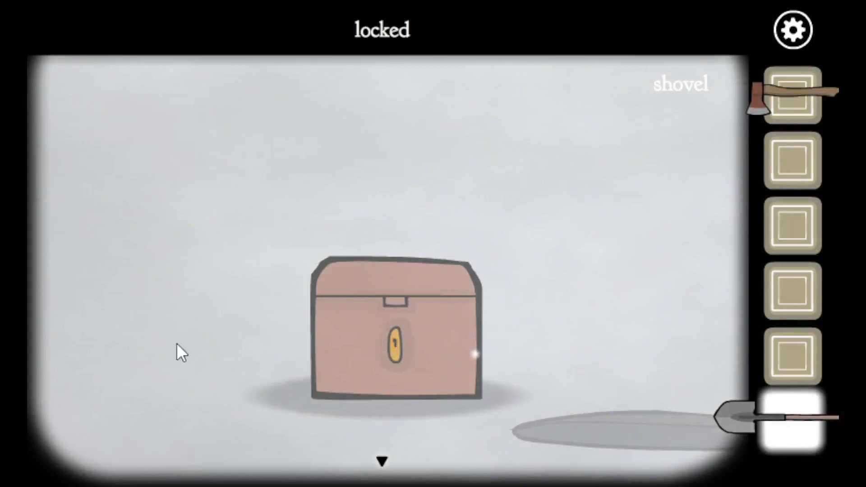
click(379, 456)
click(583, 450)
click(379, 449)
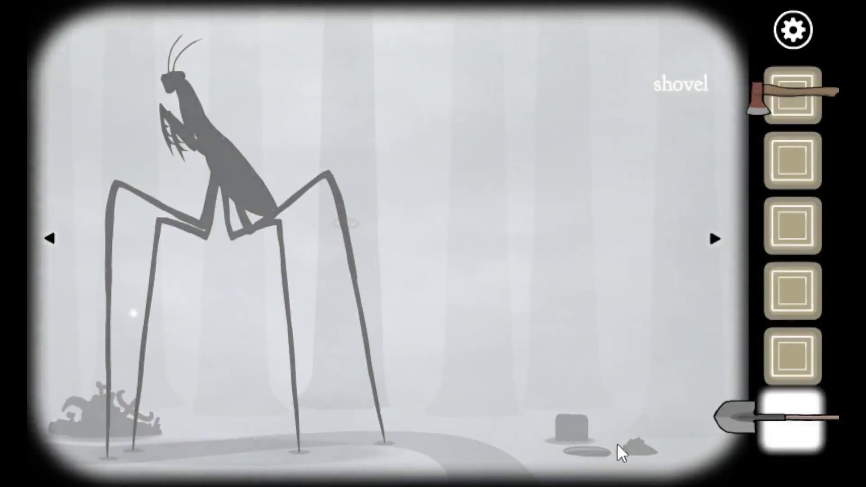
click(388, 326)
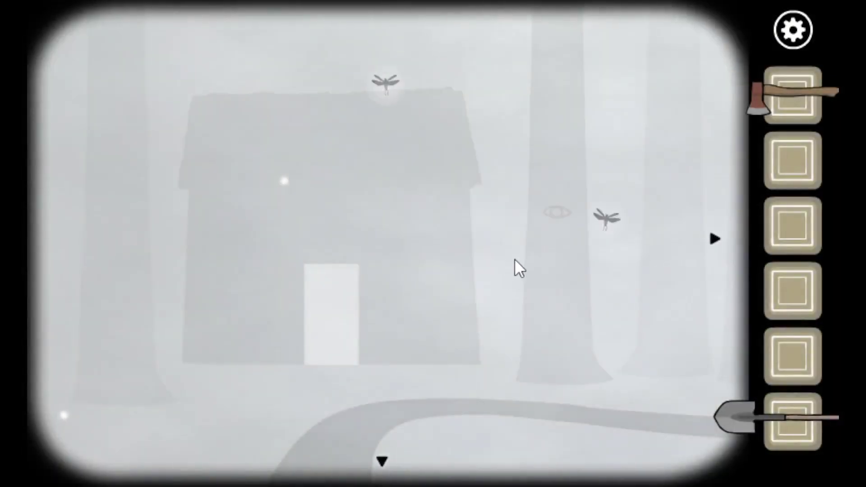
Light up and rearrange the six glowing insects around the house clearing.
click(386, 83)
click(606, 218)
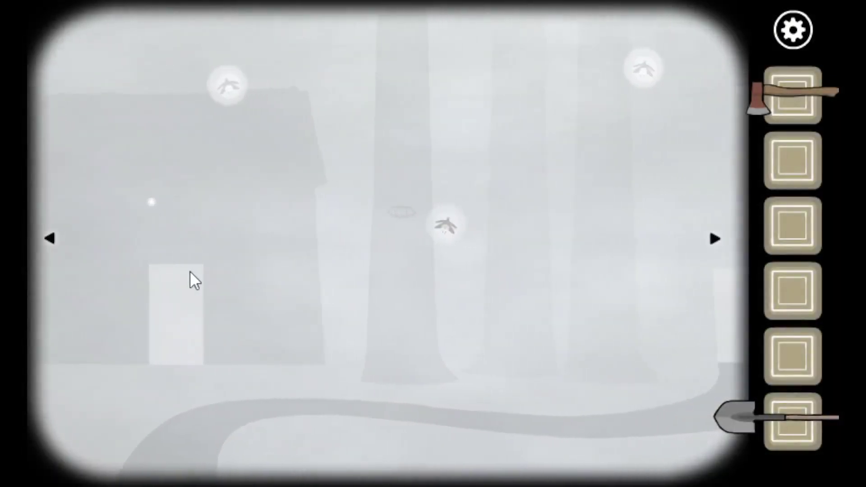
click(440, 216)
click(623, 77)
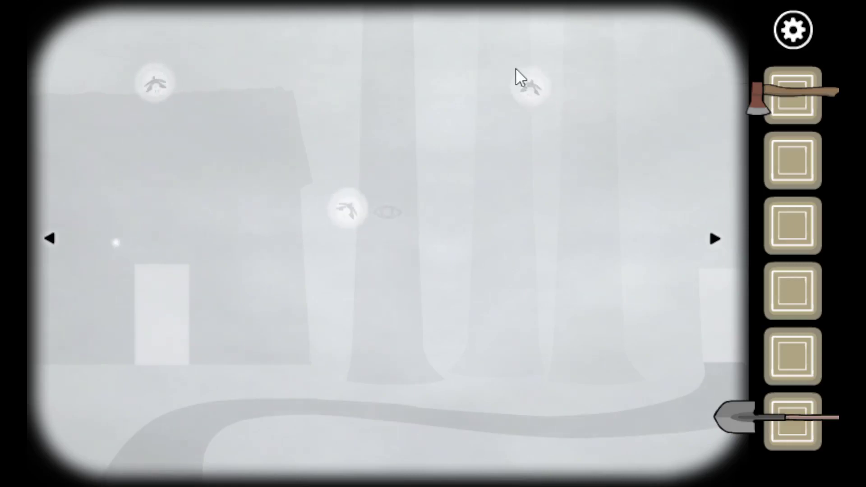
click(520, 78)
click(338, 207)
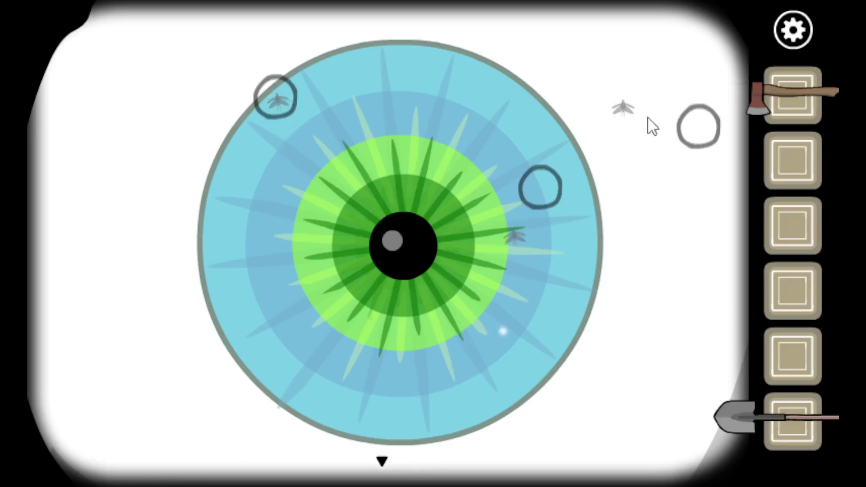
Recheck the eye close-up twice, then turn the fireflies into glowing orbs.
click(382, 460)
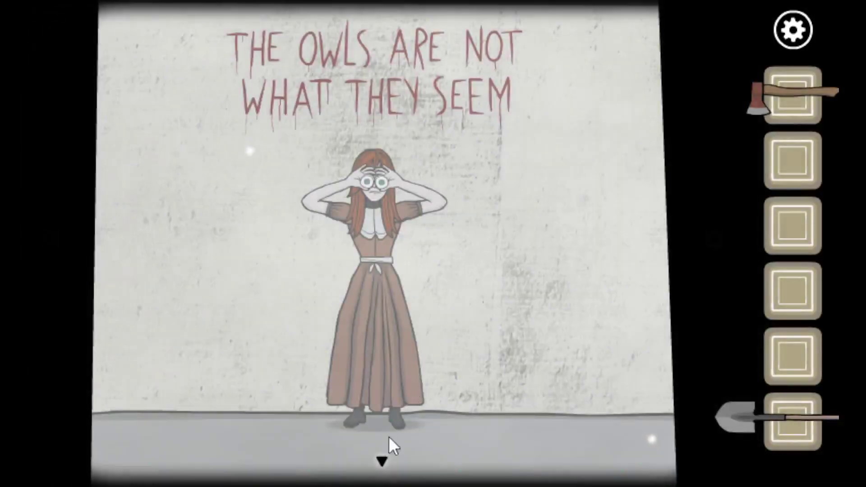
click(387, 447)
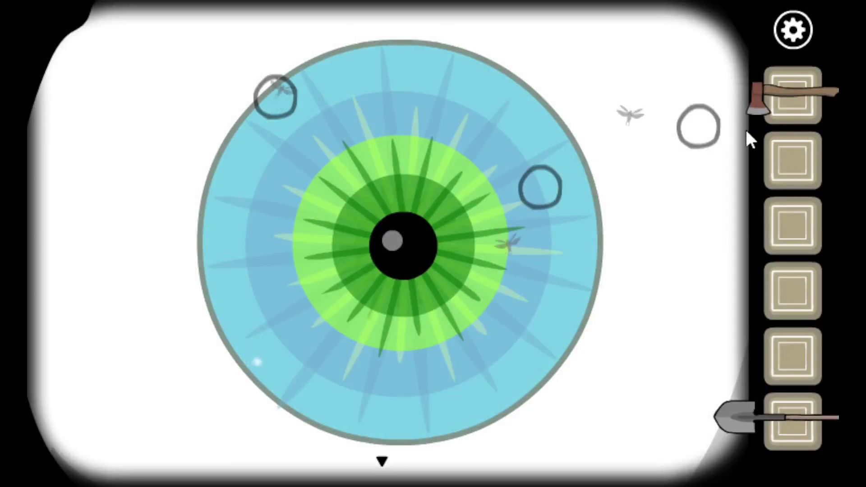
click(406, 455)
click(386, 455)
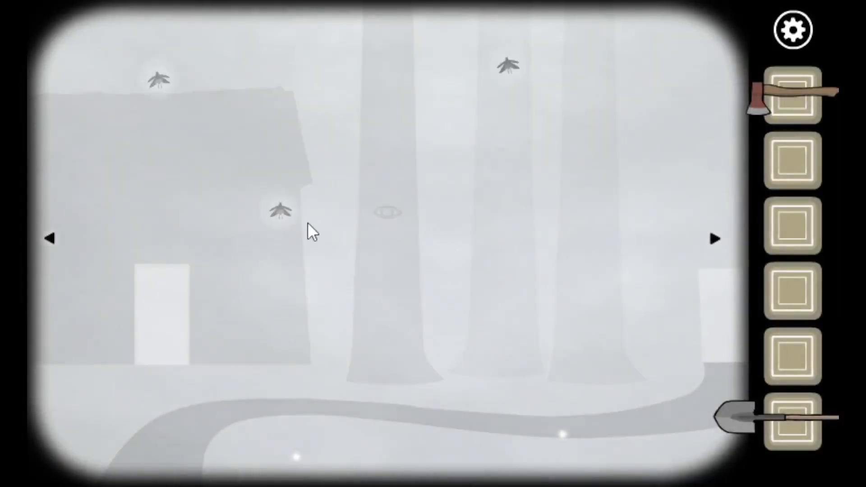
click(278, 210)
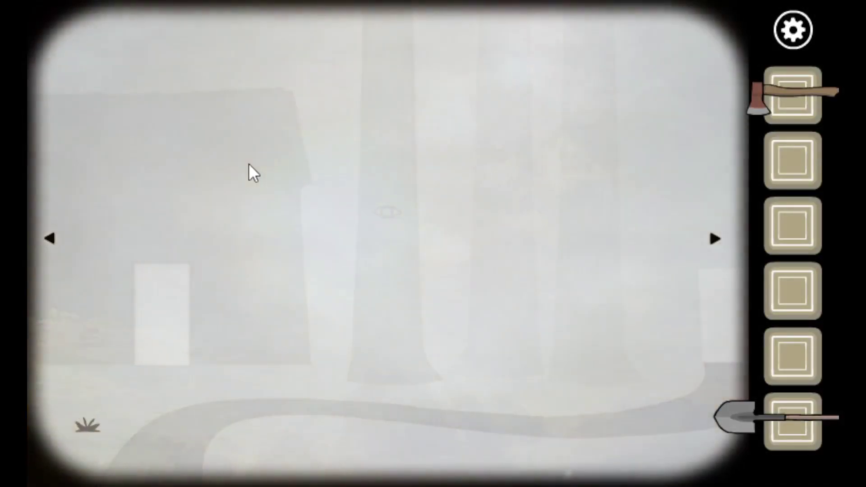
Pick up the firefly from the ground and offer it to the mantis.
click(143, 414)
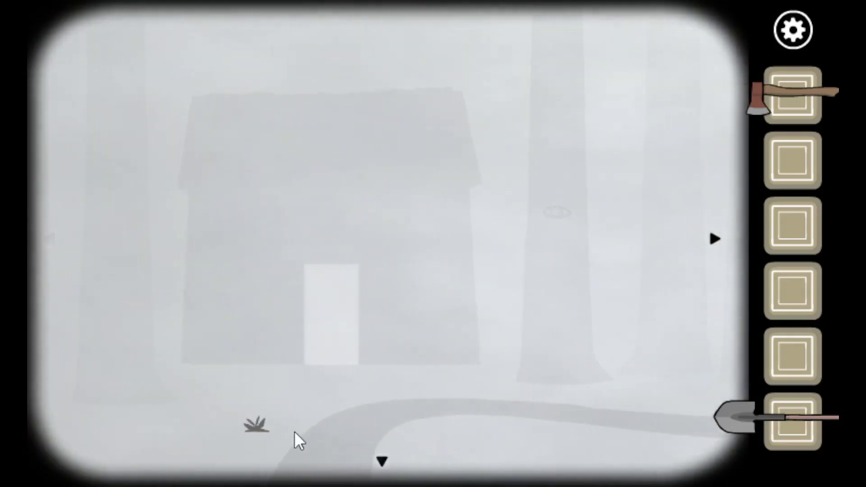
click(257, 426)
click(792, 161)
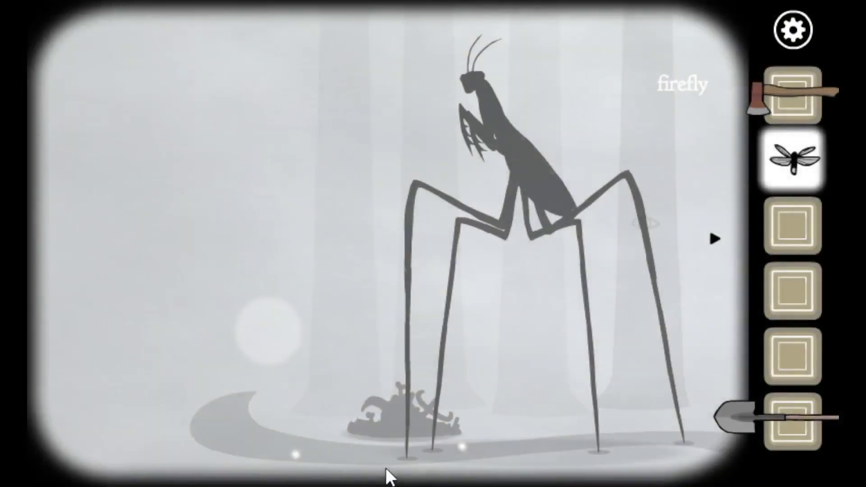
click(791, 170)
click(524, 139)
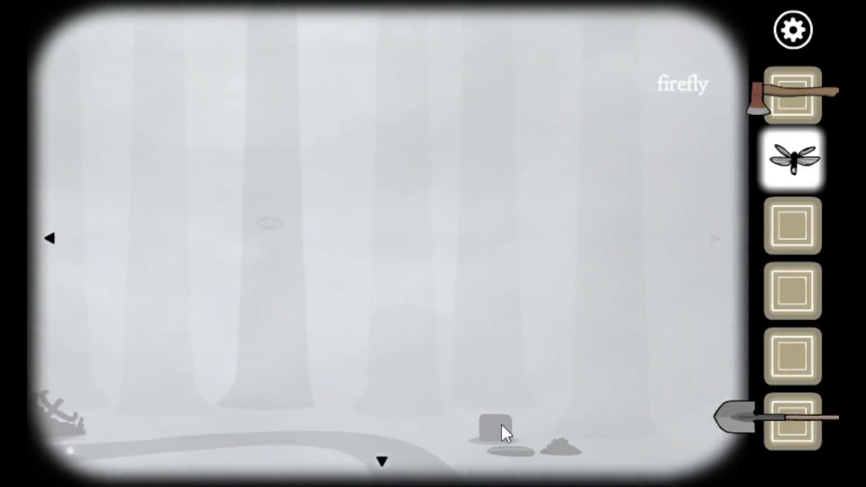
Try the chest's lock again, then walk to the grasshopper path.
click(502, 423)
click(398, 348)
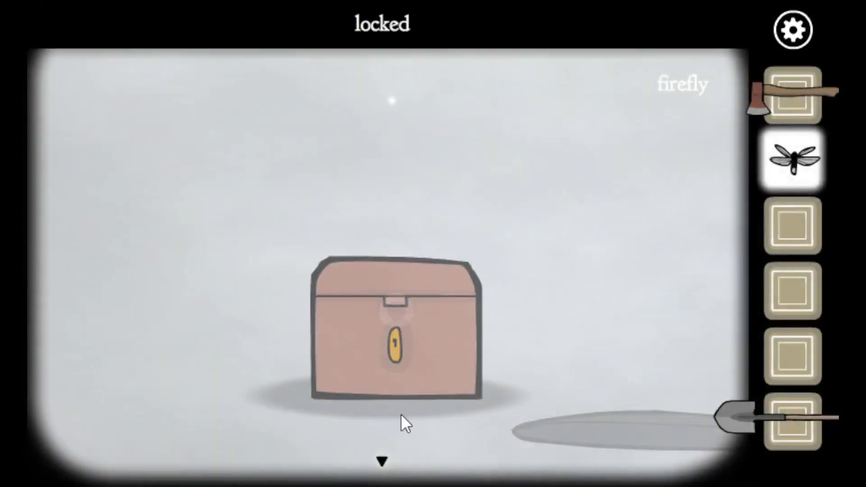
click(376, 446)
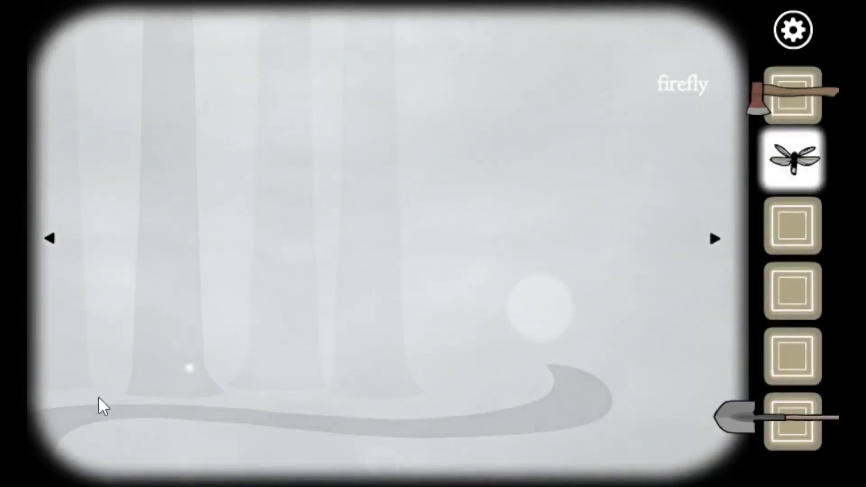
click(234, 417)
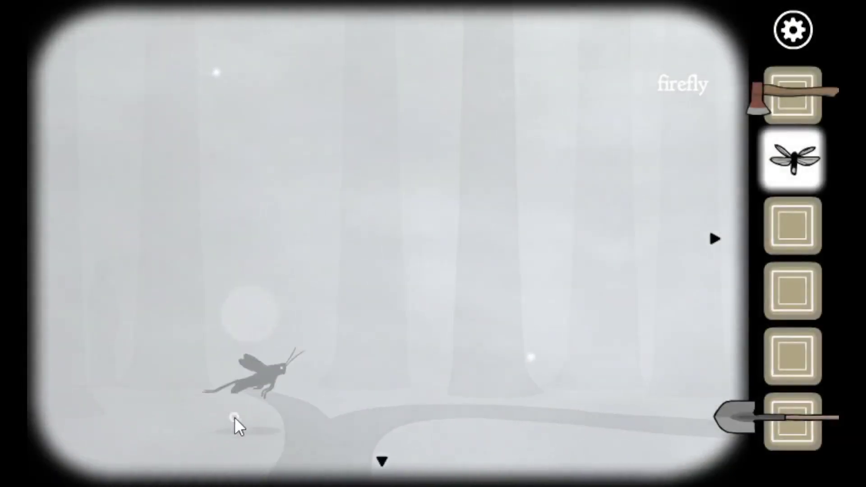
Walk to the owl's tree and give the owl the firefly.
click(276, 308)
click(410, 344)
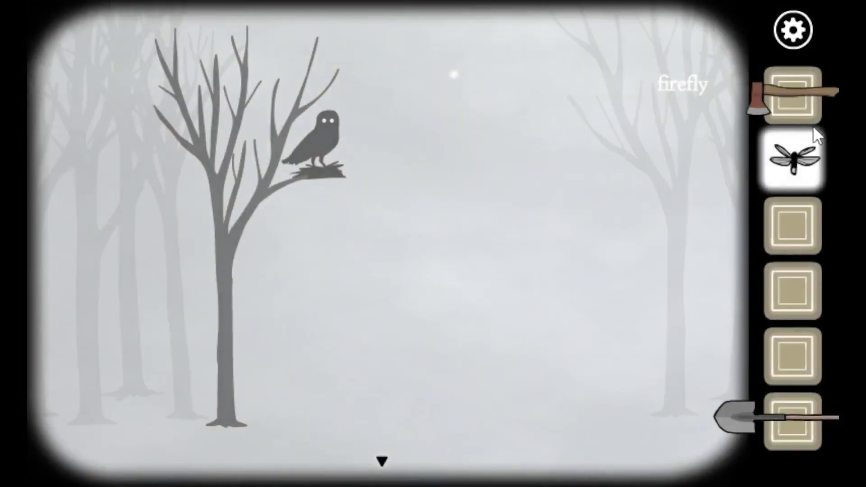
click(791, 158)
click(326, 149)
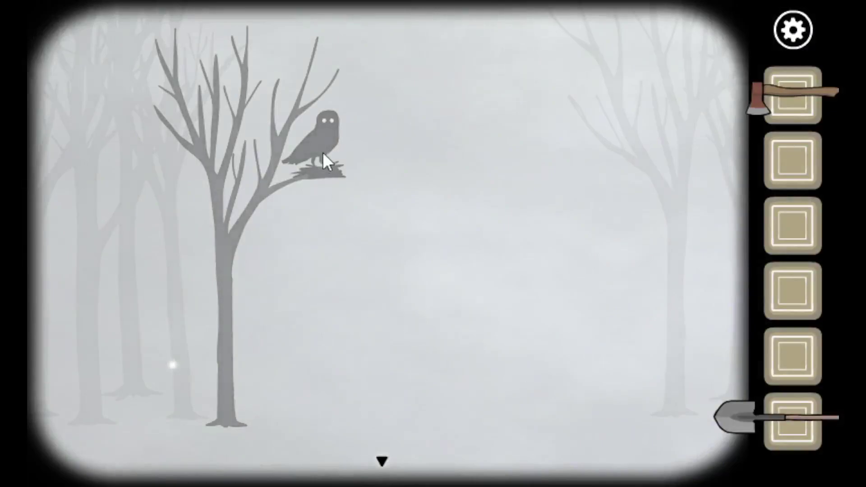
click(322, 153)
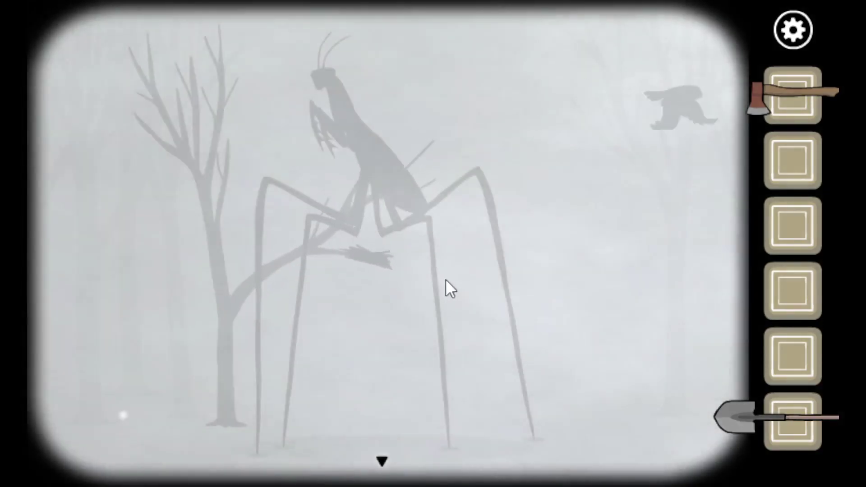
click(445, 278)
Walk back past the grasshopper and fallen tree to the house with the lit doorway.
click(381, 463)
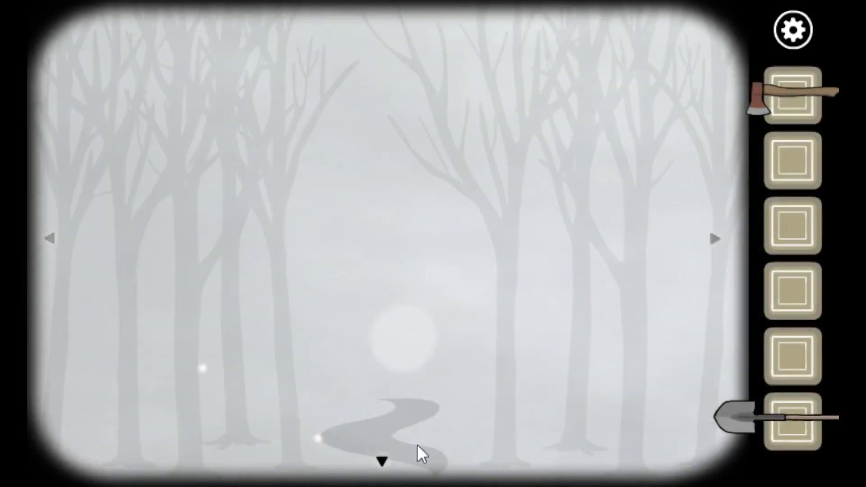
click(382, 462)
click(715, 240)
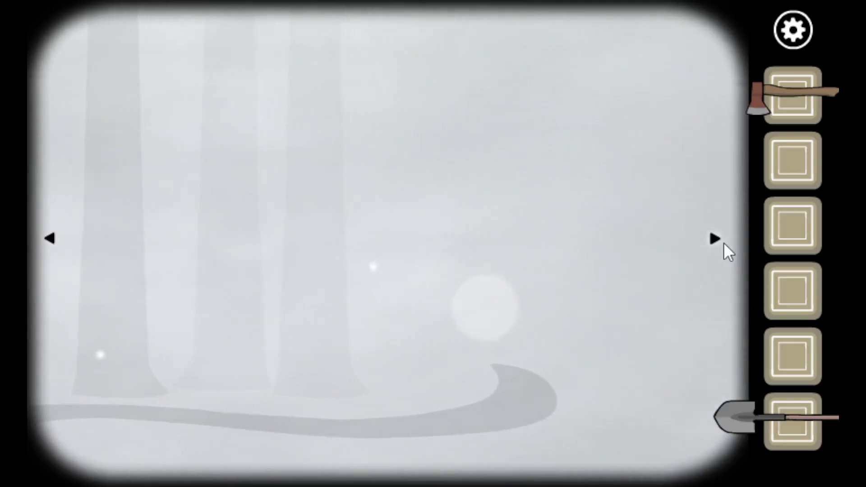
click(434, 309)
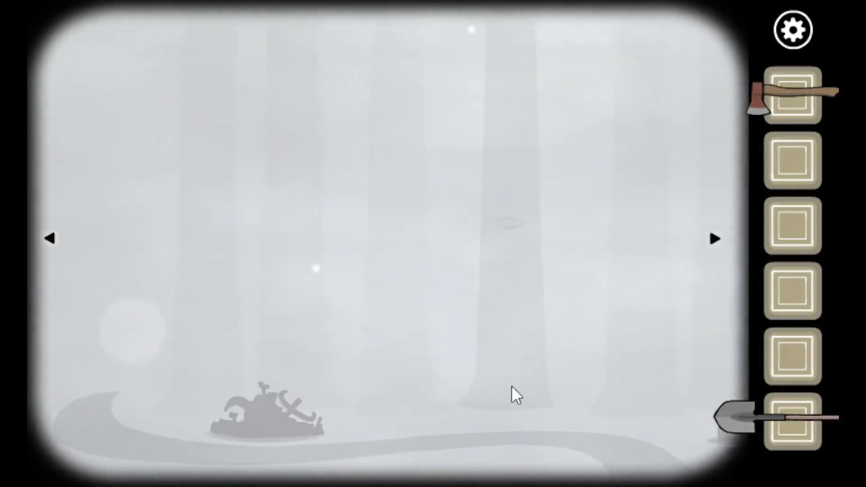
click(155, 328)
Walk to the lake, peek inside the stone tower, then go past the wreckage to the hat and mound.
click(715, 238)
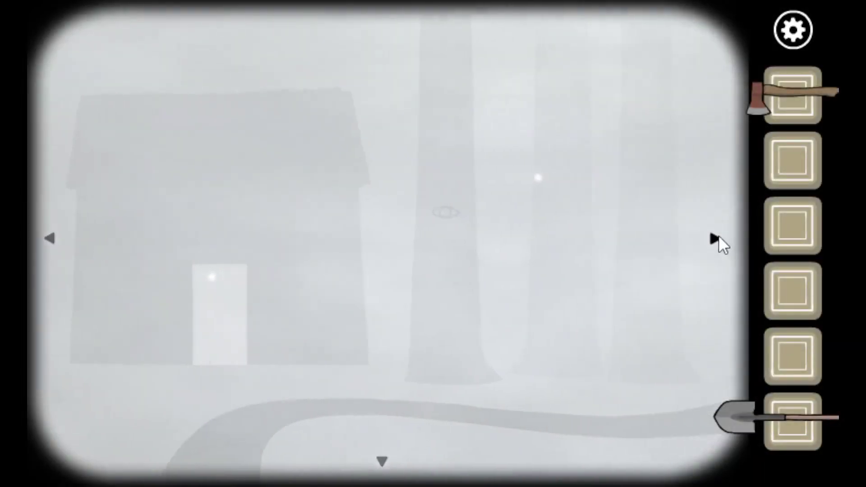
click(581, 301)
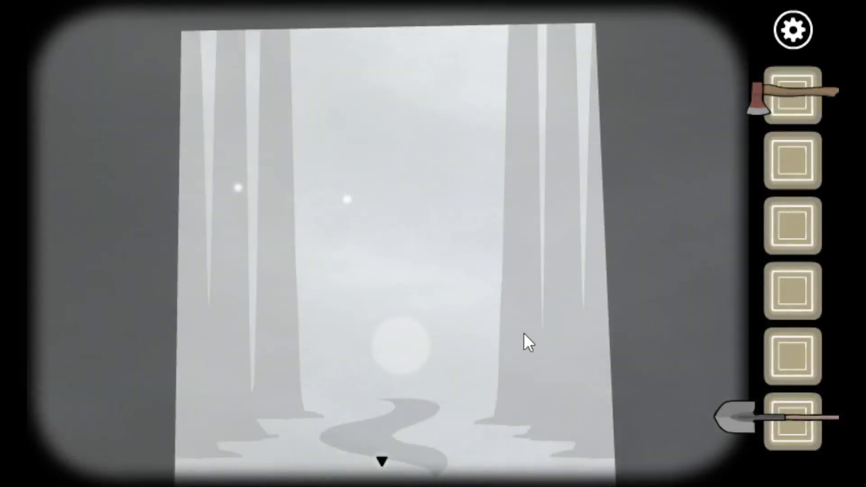
click(419, 344)
click(544, 345)
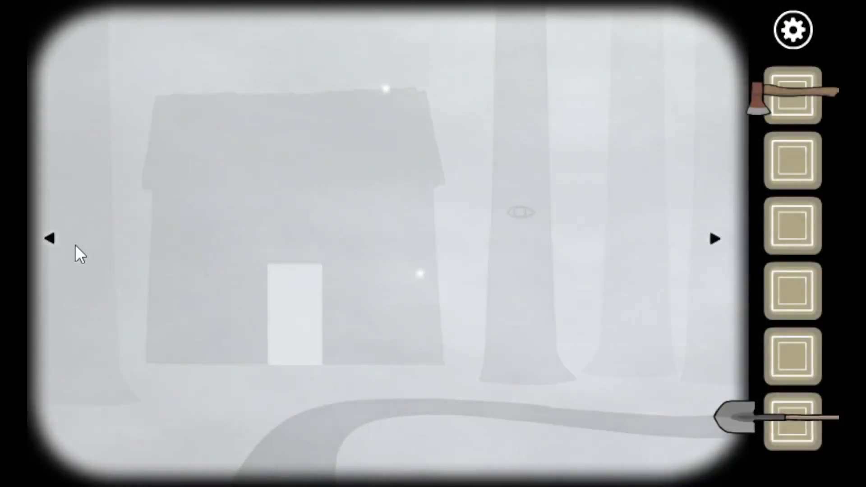
click(381, 460)
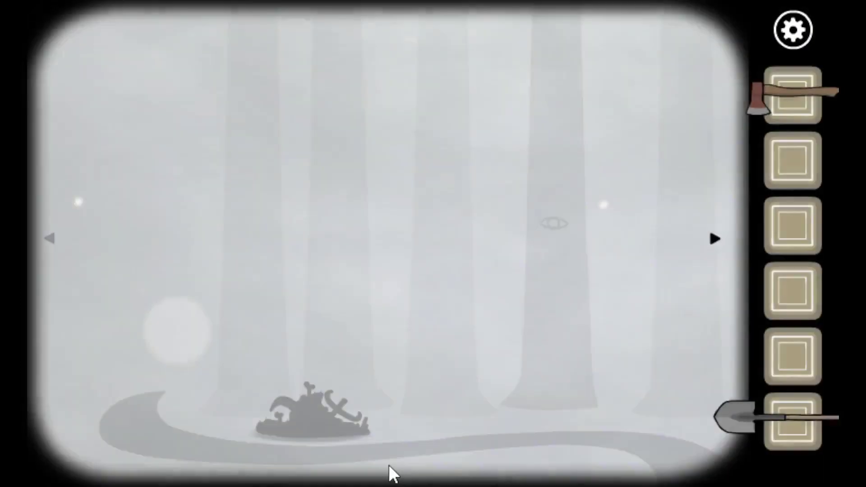
click(374, 358)
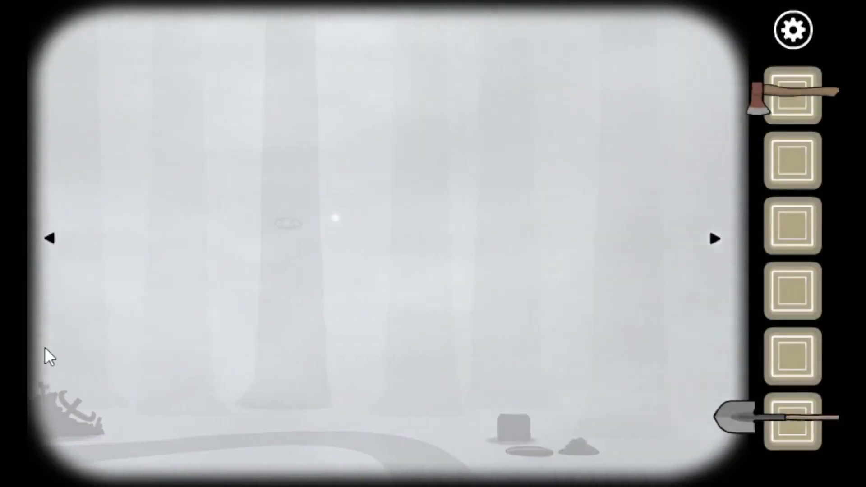